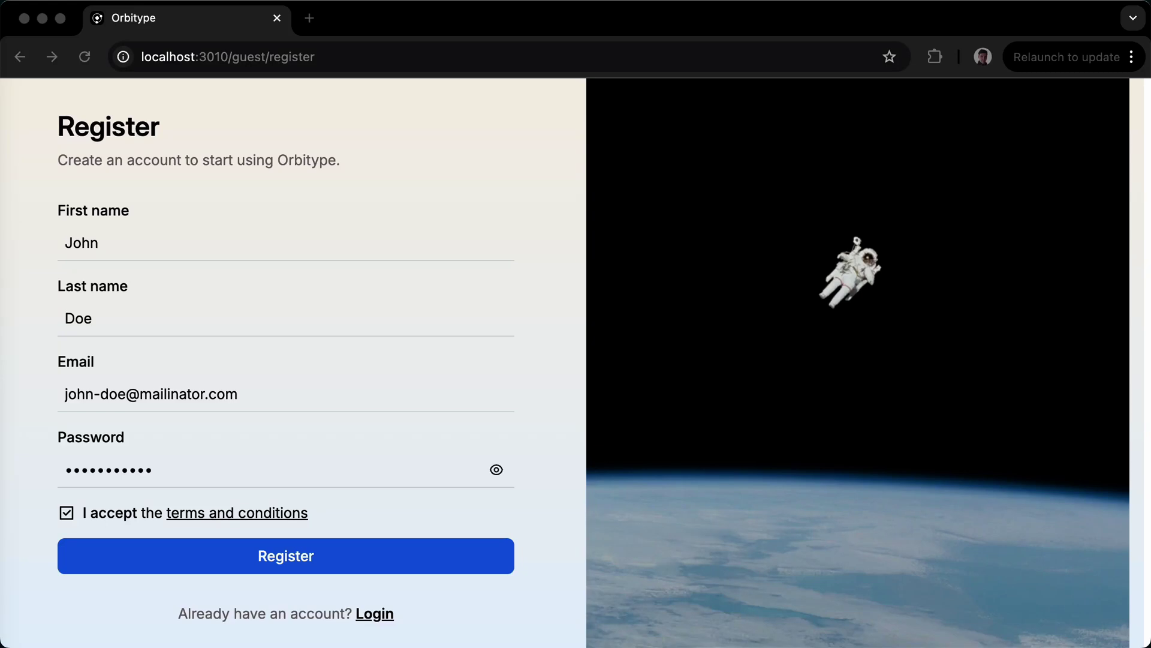
Step: Submit the filled-in registration form to create the new Orbitype account
click(138, 564)
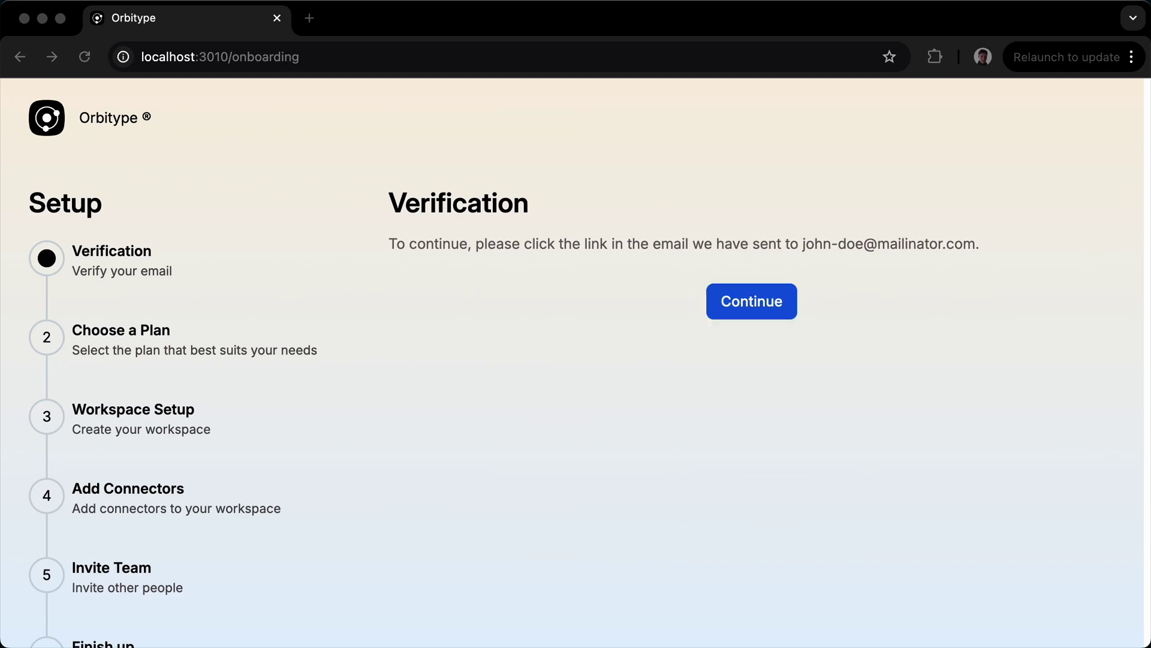
Step: Get past verification and the plan page, then begin naming the workspace 'My first workspace'
click(632, 325)
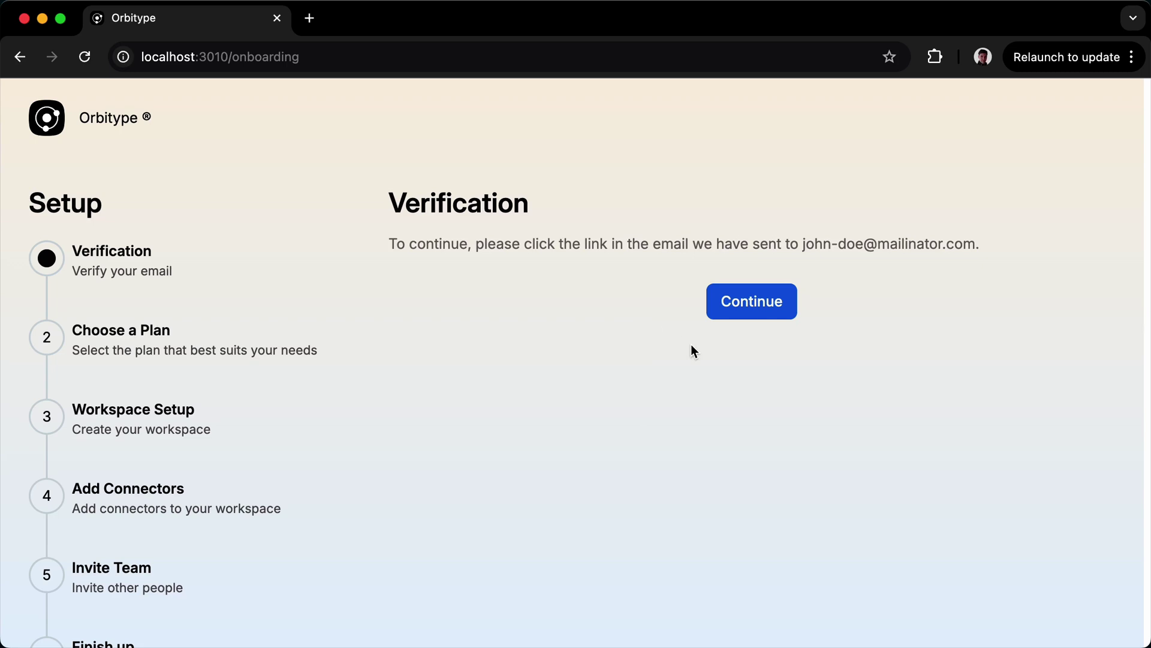
click(772, 306)
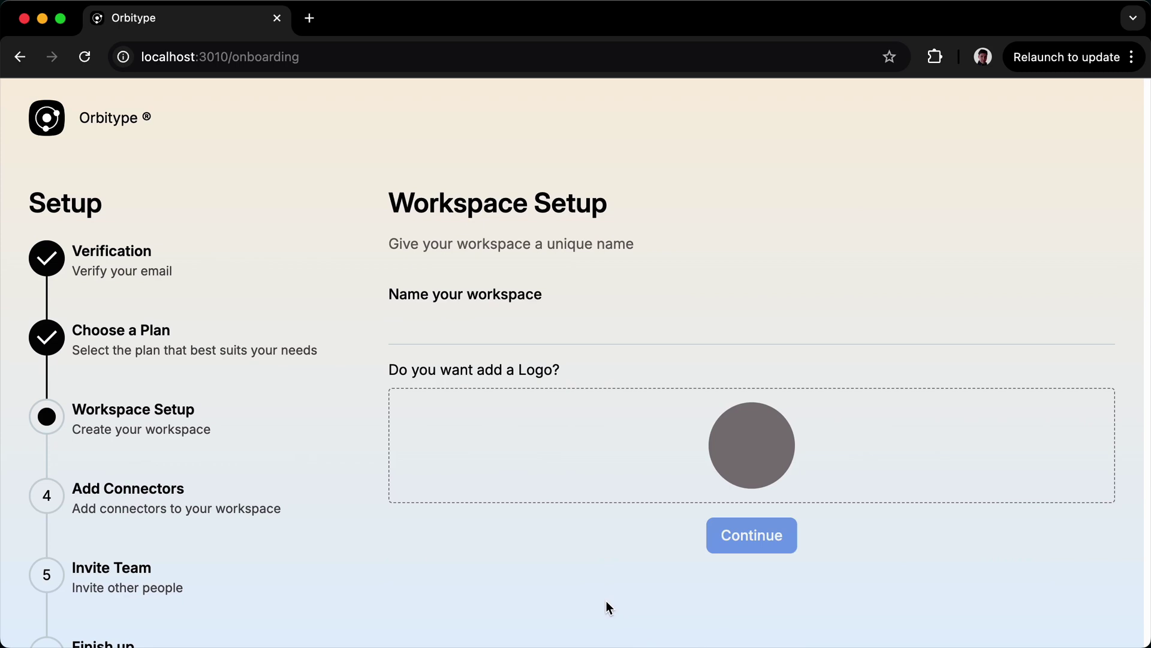
click(563, 329)
text(My first workspace)
Step: Save the workspace name, then add the Postgres DB and Public S3 Bucket connectors
click(757, 541)
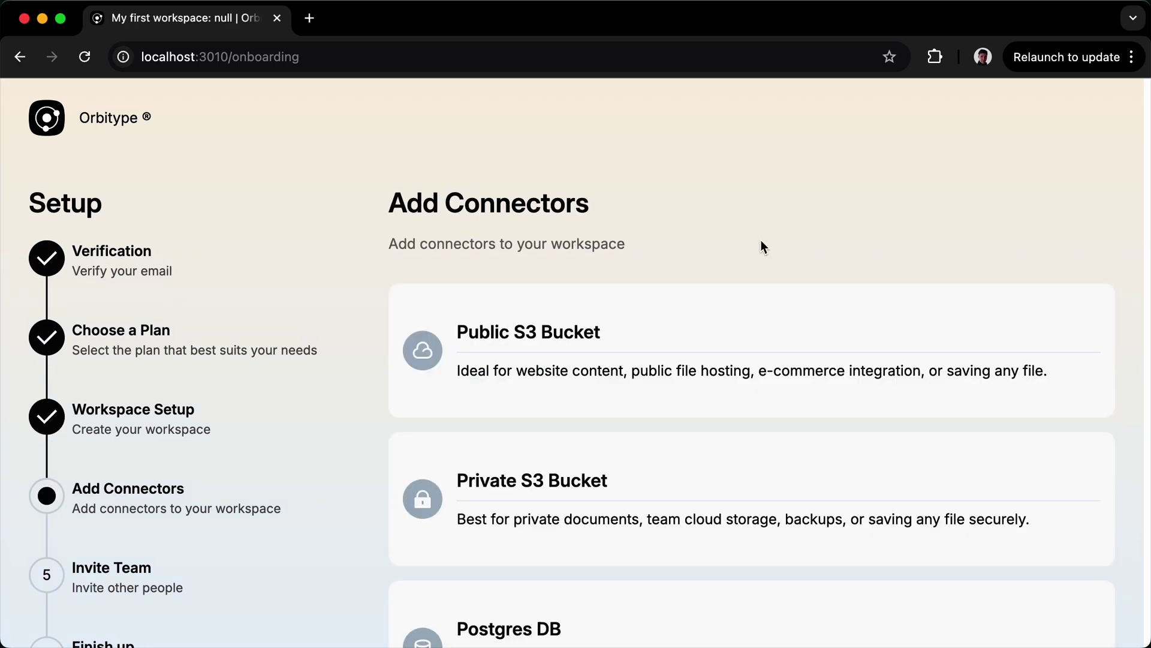
scroll(761, 244, down, 2)
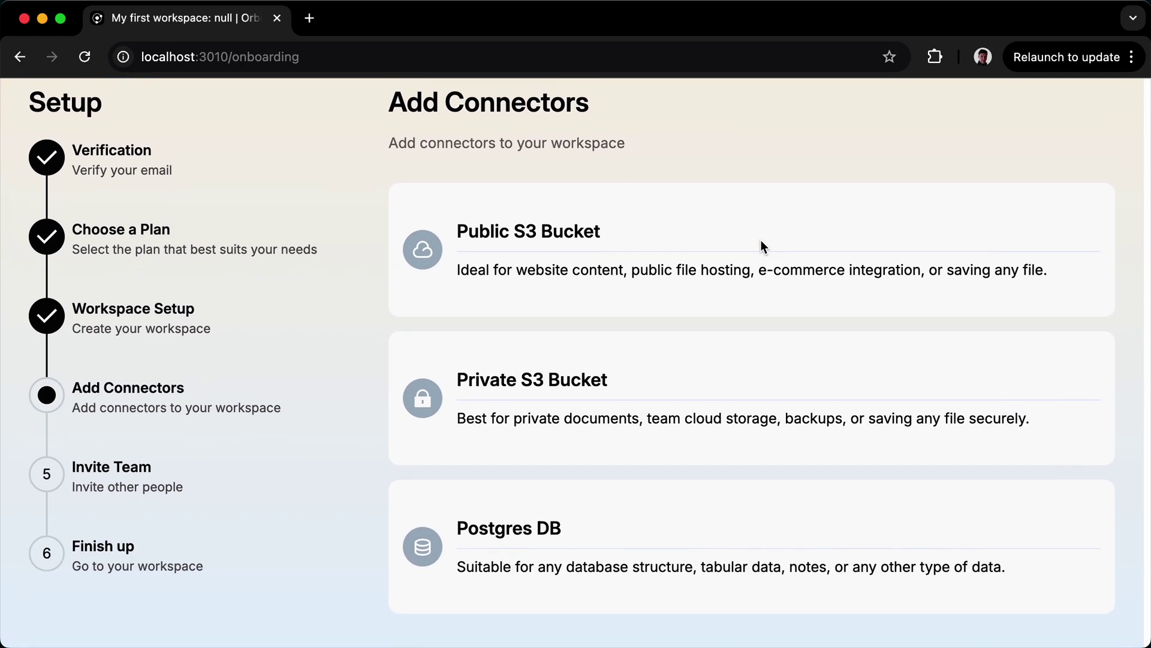
click(590, 536)
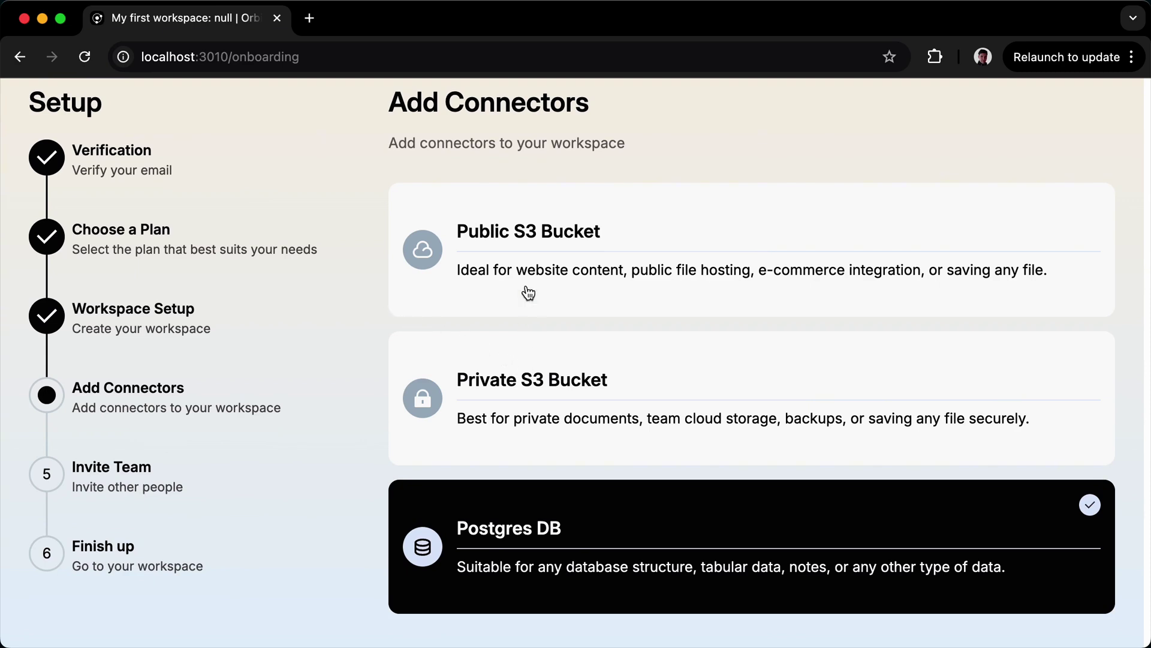
click(531, 255)
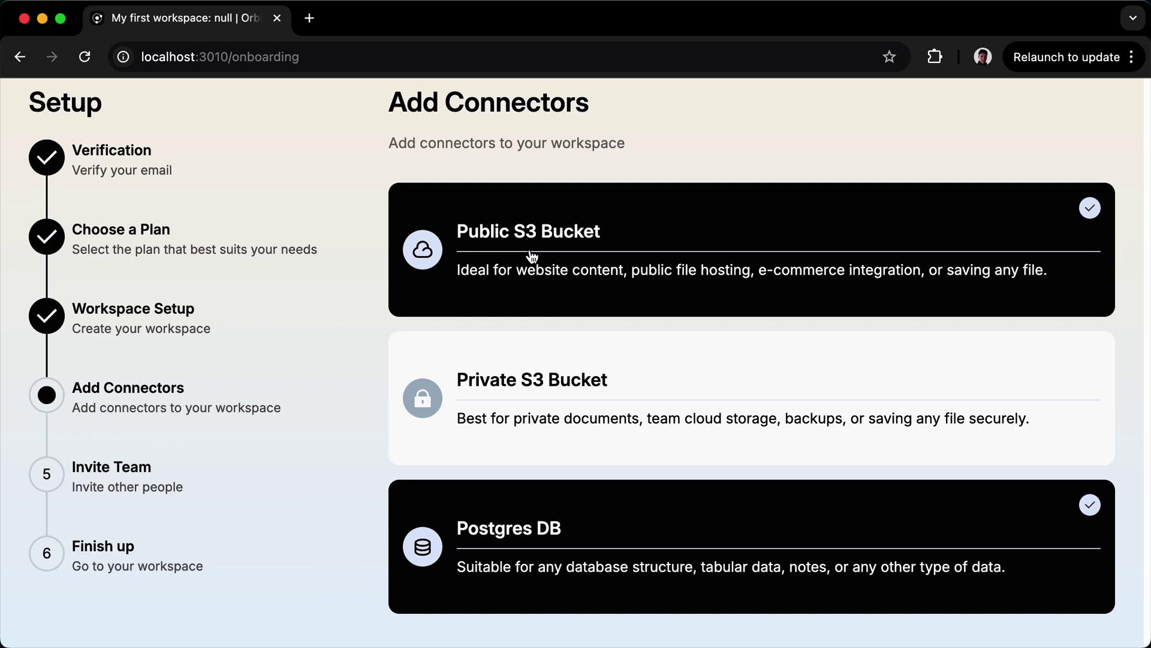
scroll(531, 257, down, 2)
scroll(531, 257, down, 1)
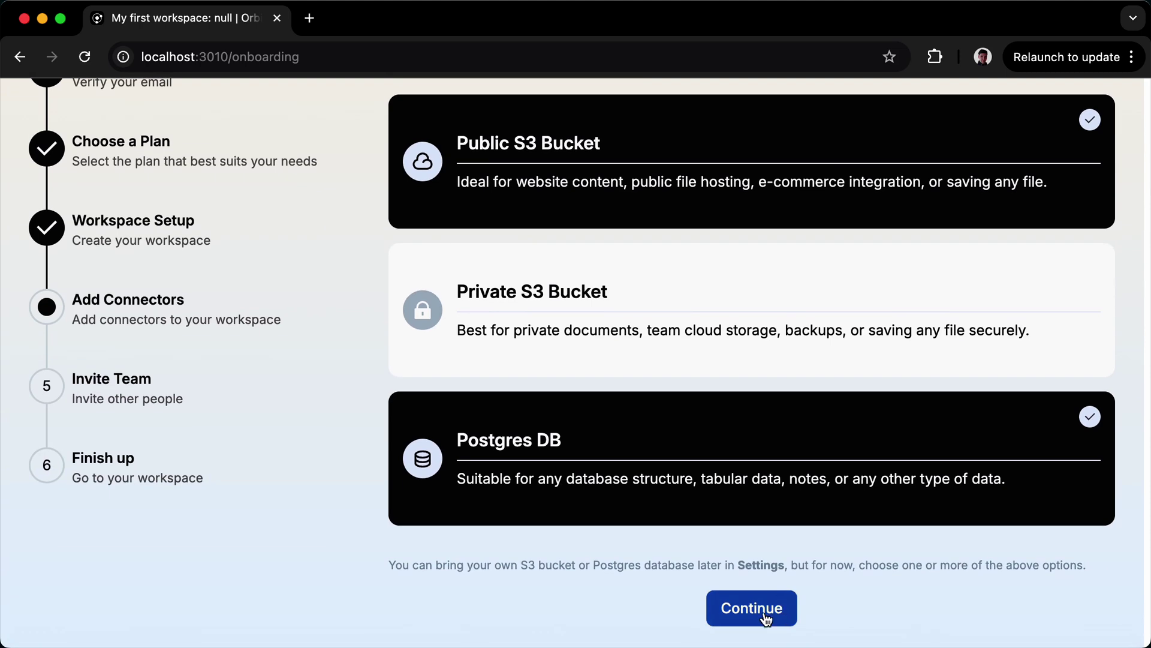
Step: Confirm the connectors and send one team invite by email with the Member role
click(766, 617)
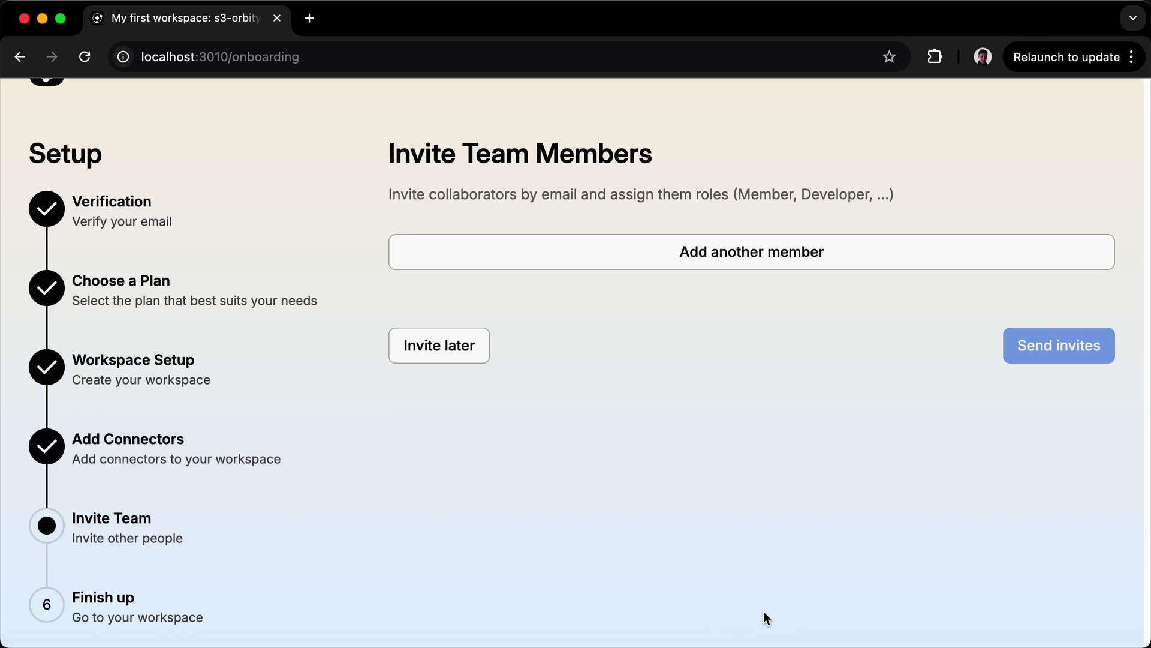
click(609, 253)
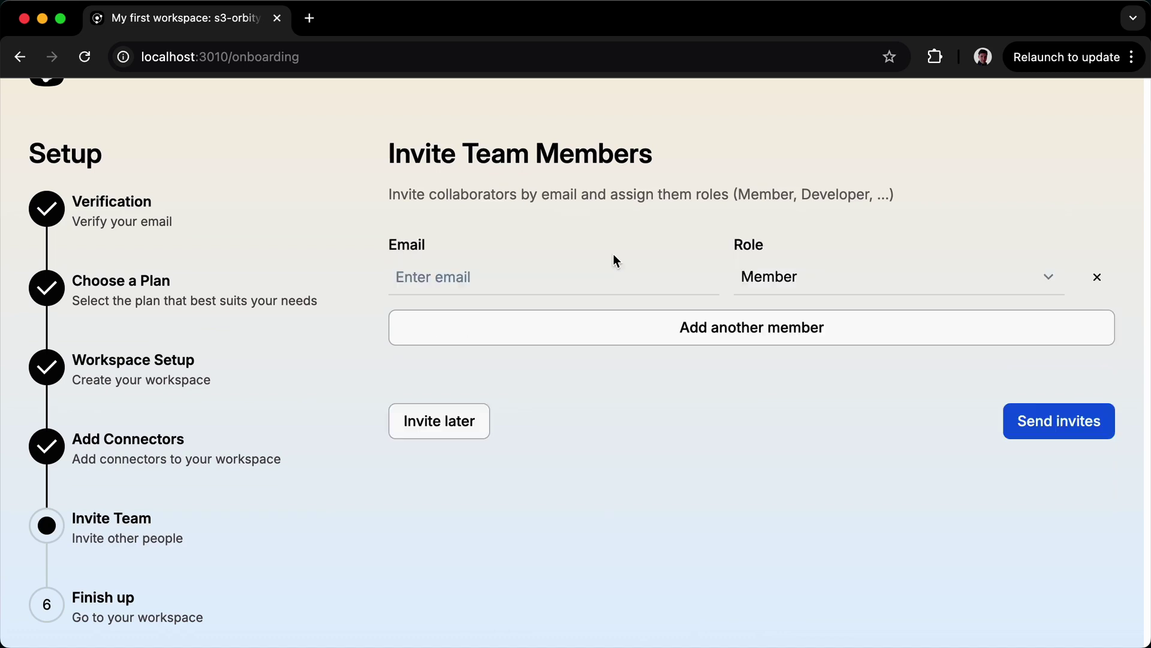
click(572, 281)
text(mary-)
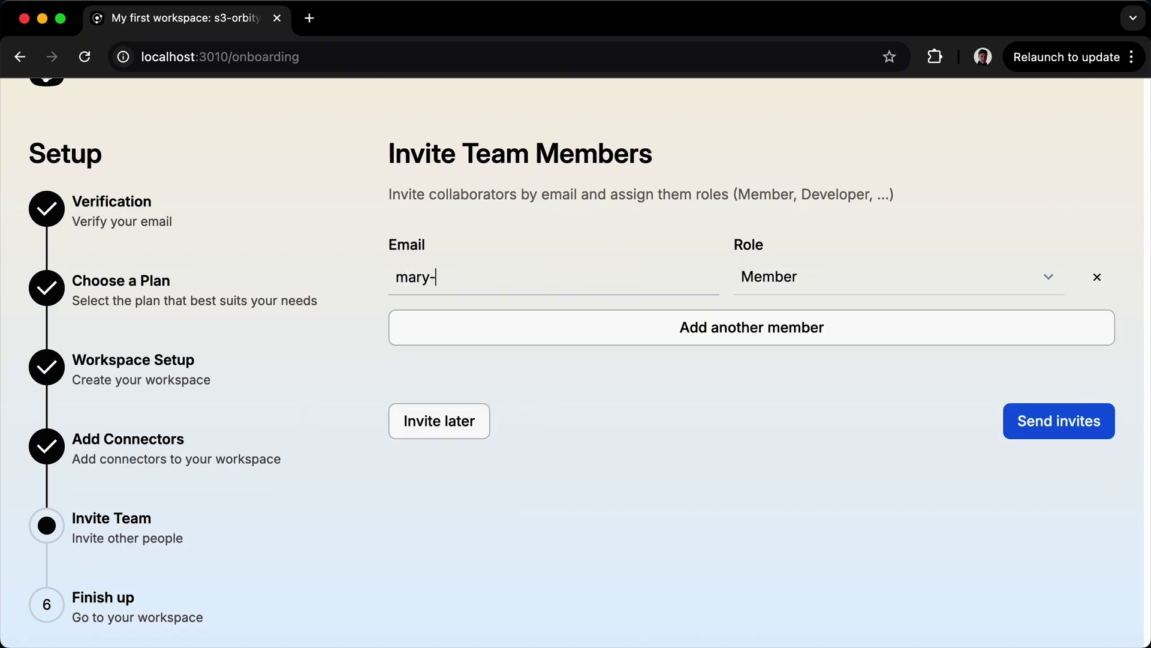
text(sue@mailinator)
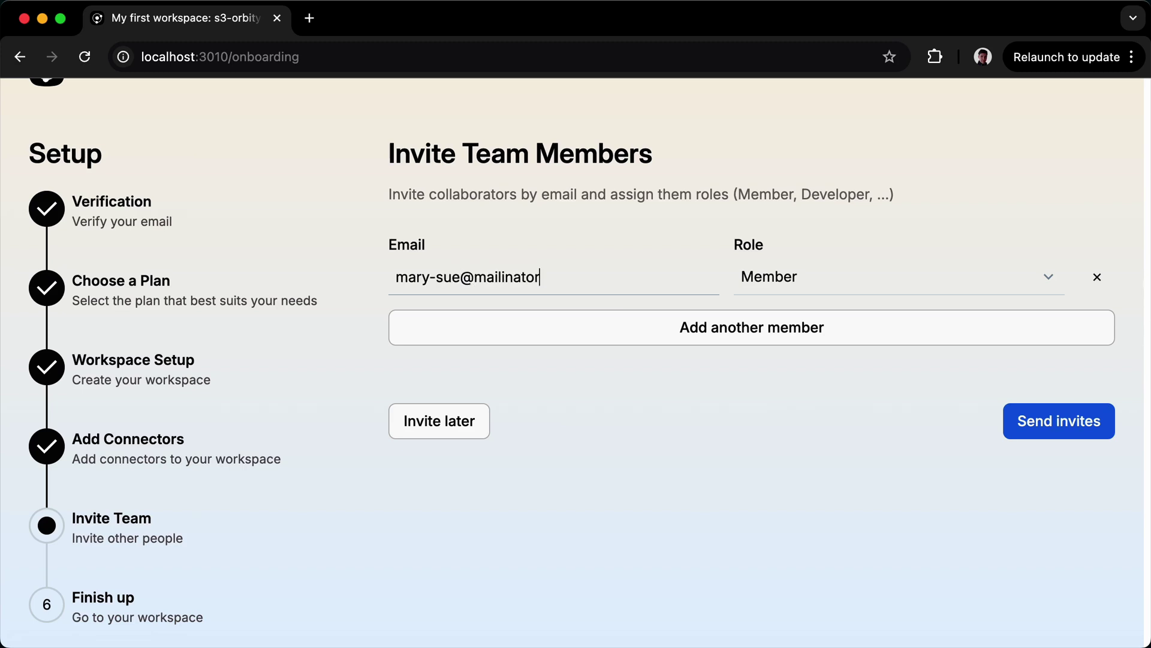
text(.com)
click(828, 431)
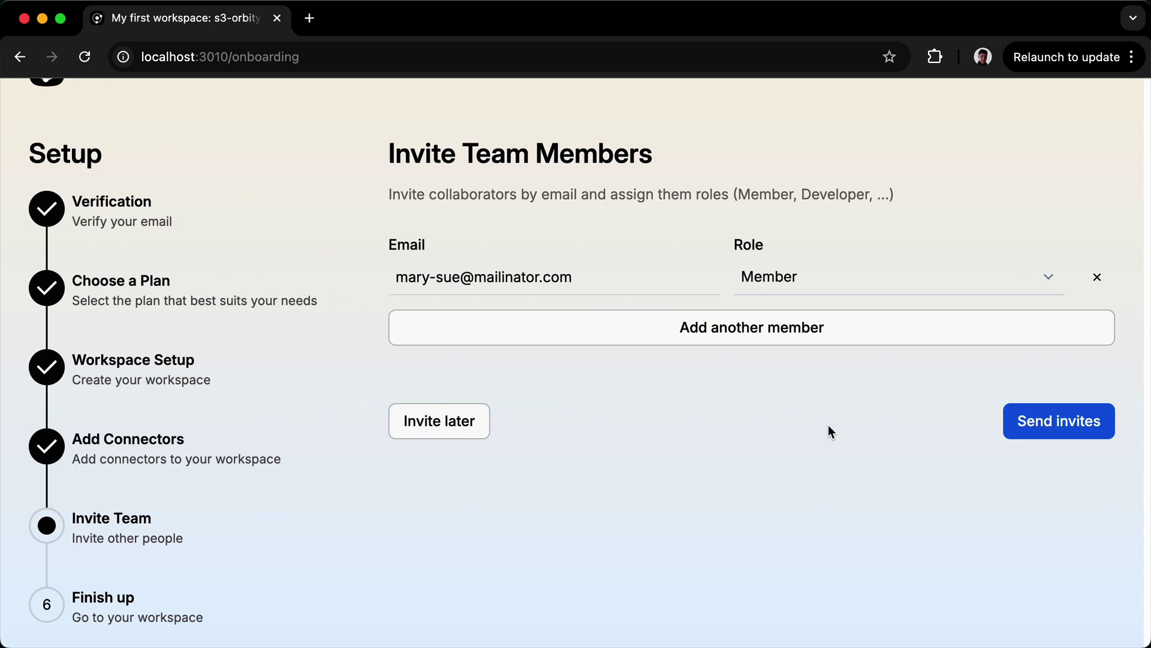
click(1028, 423)
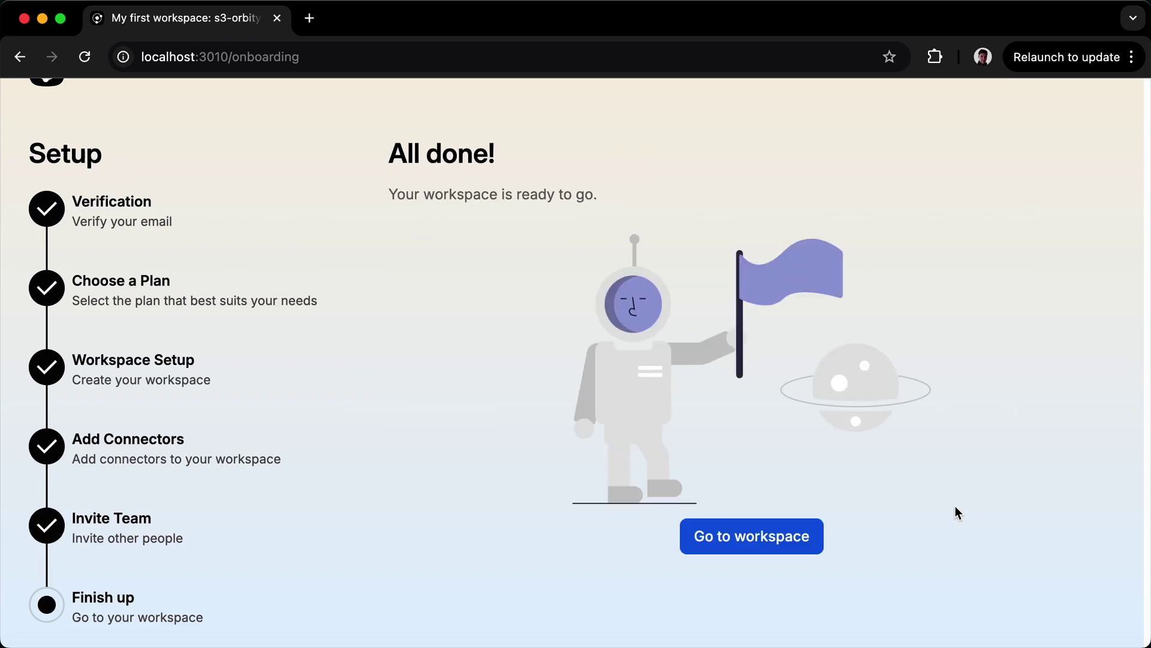
Step: Enter My first workspace and open the s3-orbitype-public bucket
click(749, 534)
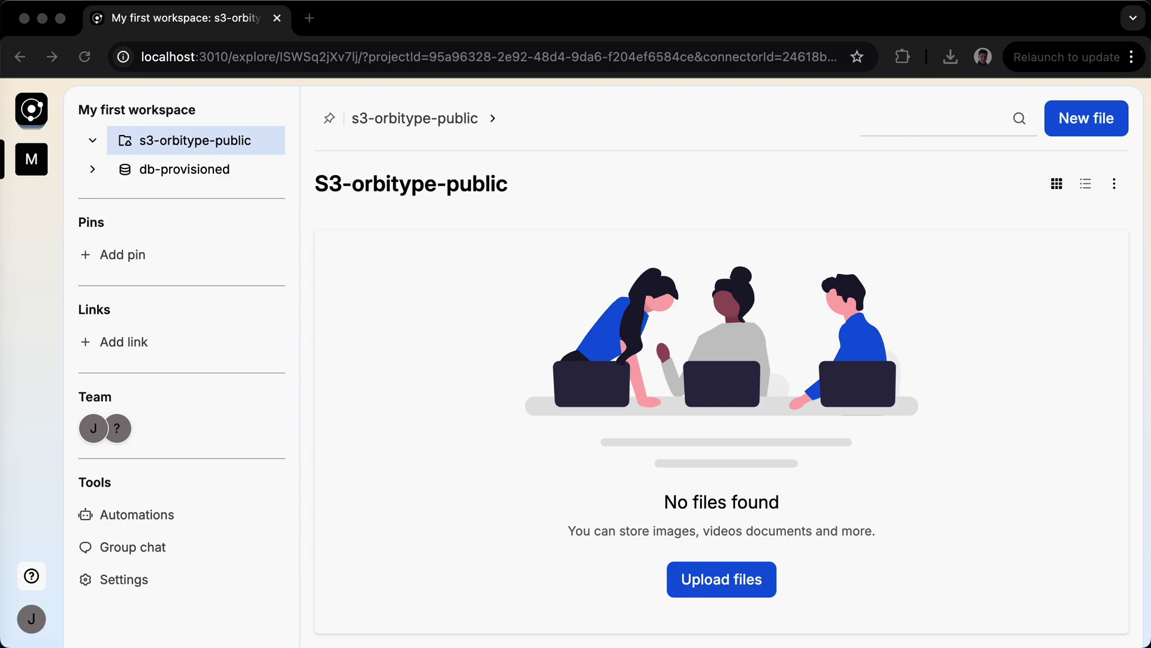
click(210, 142)
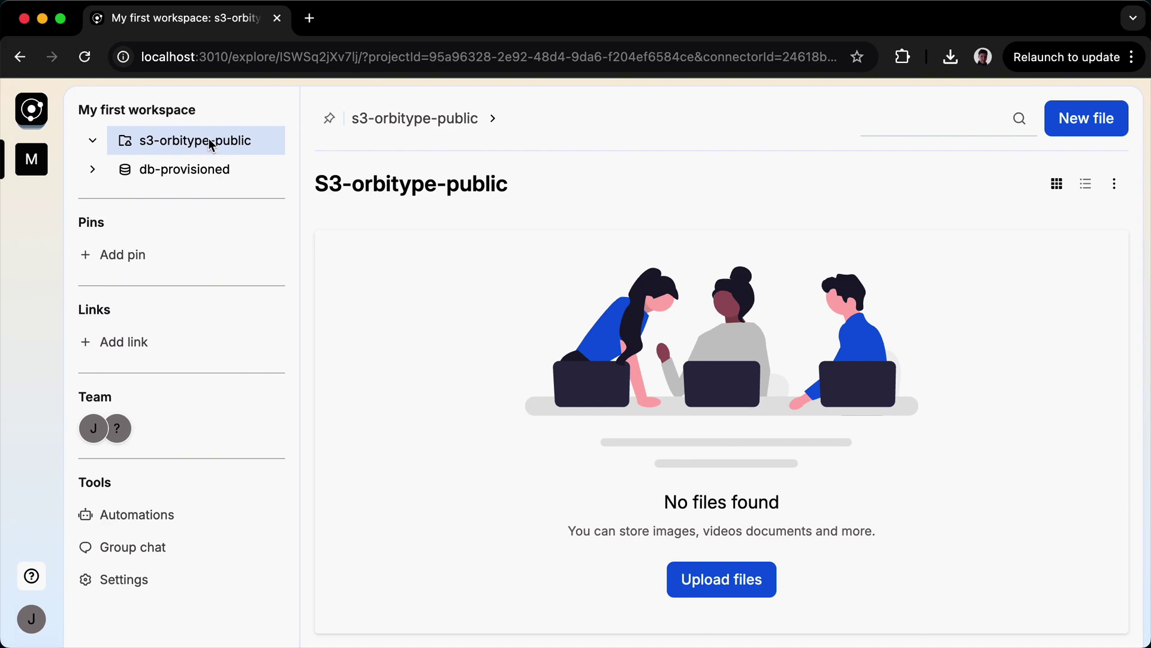
click(207, 172)
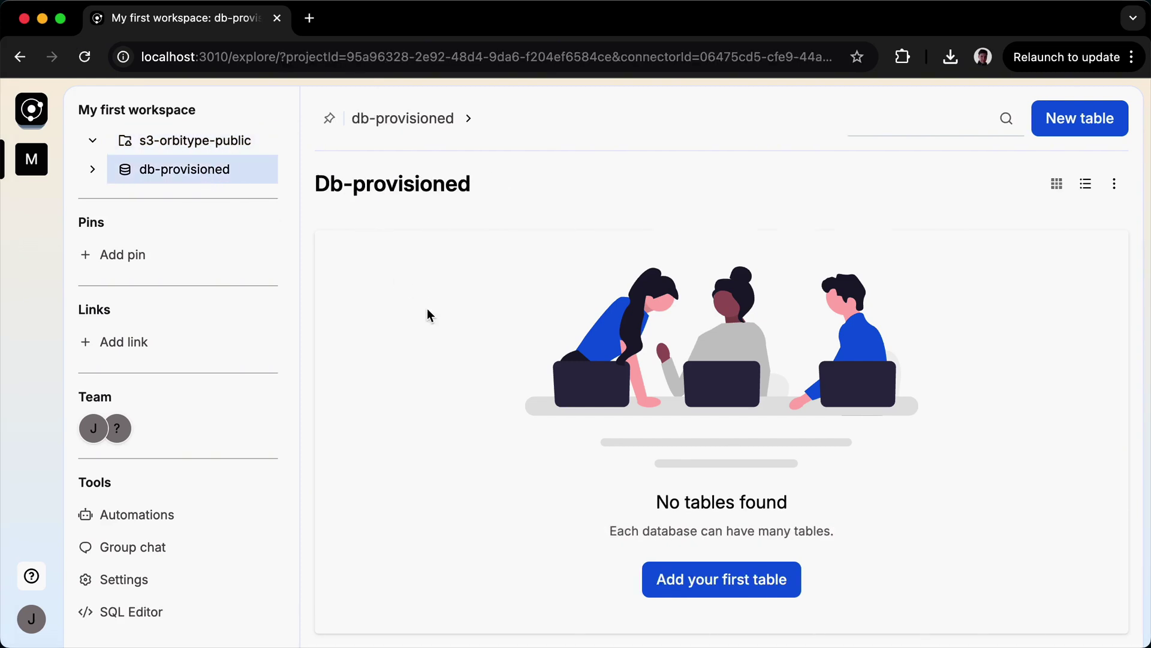
click(226, 145)
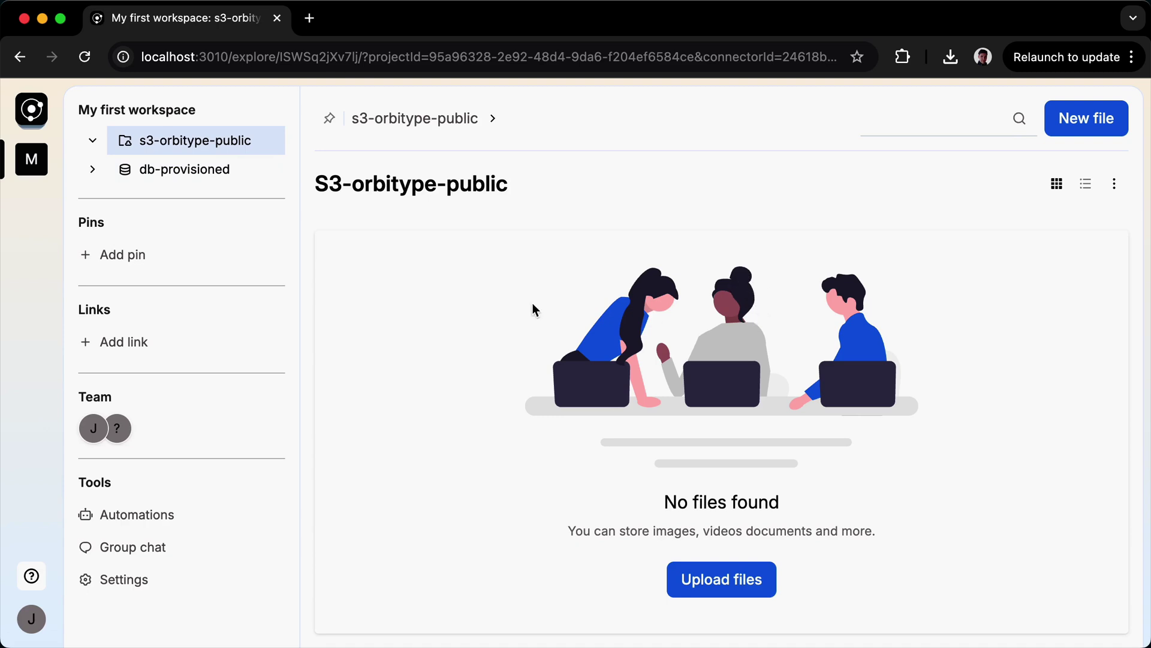
Step: Upload fall.webp, spring.webp and summer.webp into the bucket
click(735, 581)
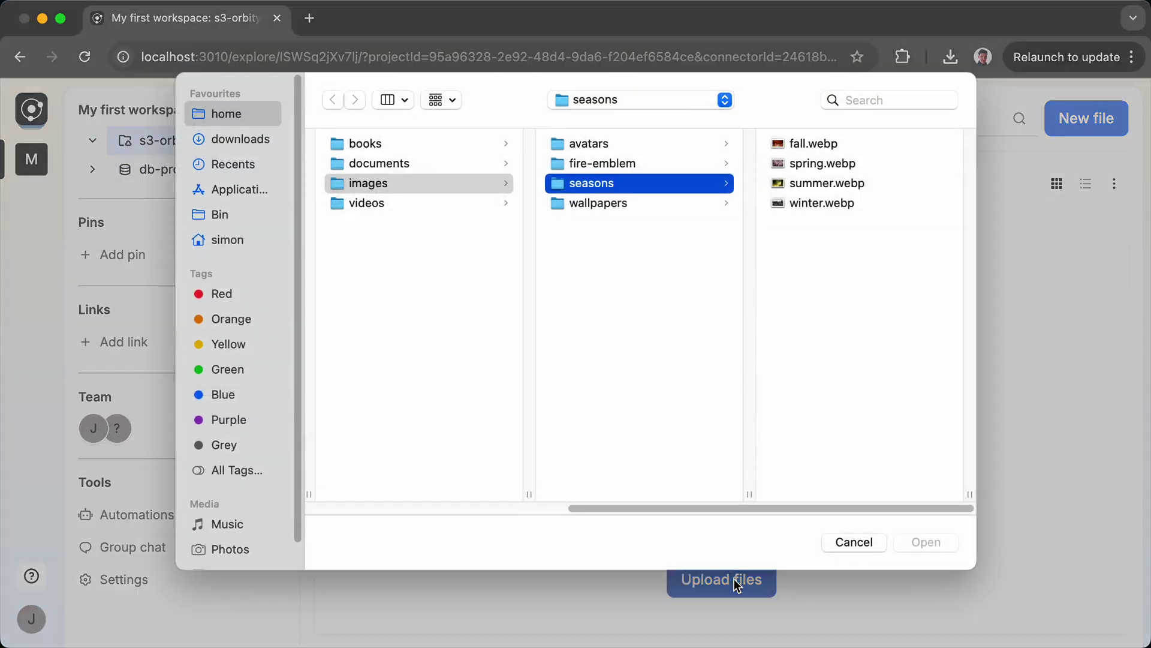
click(805, 147)
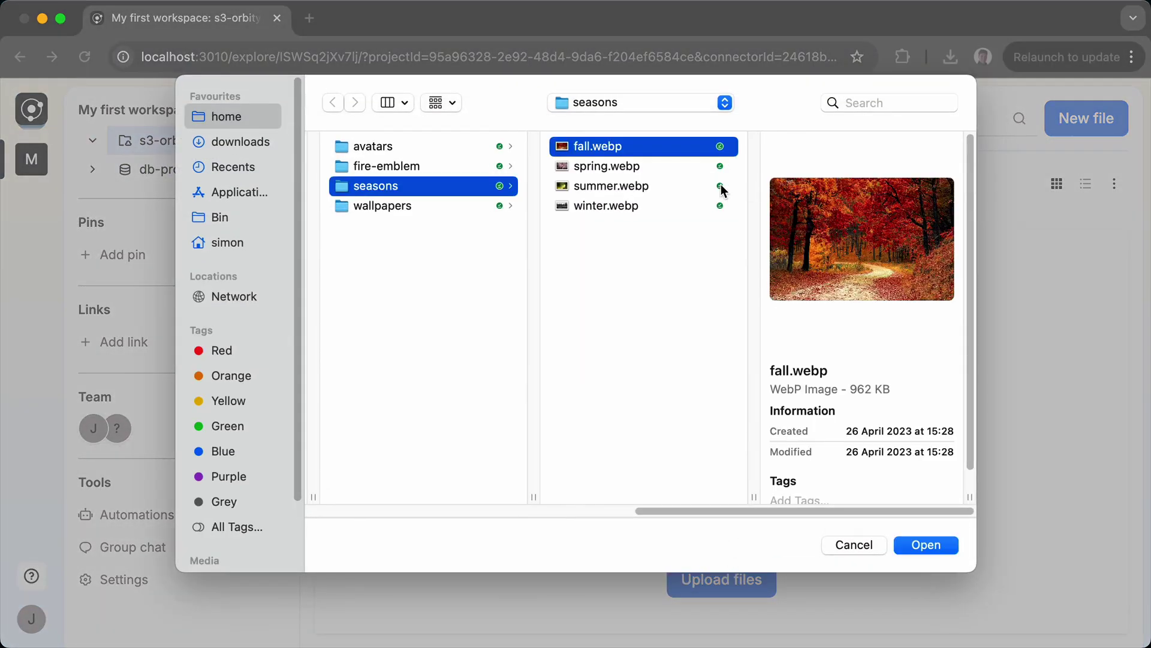
shift+click(648, 186)
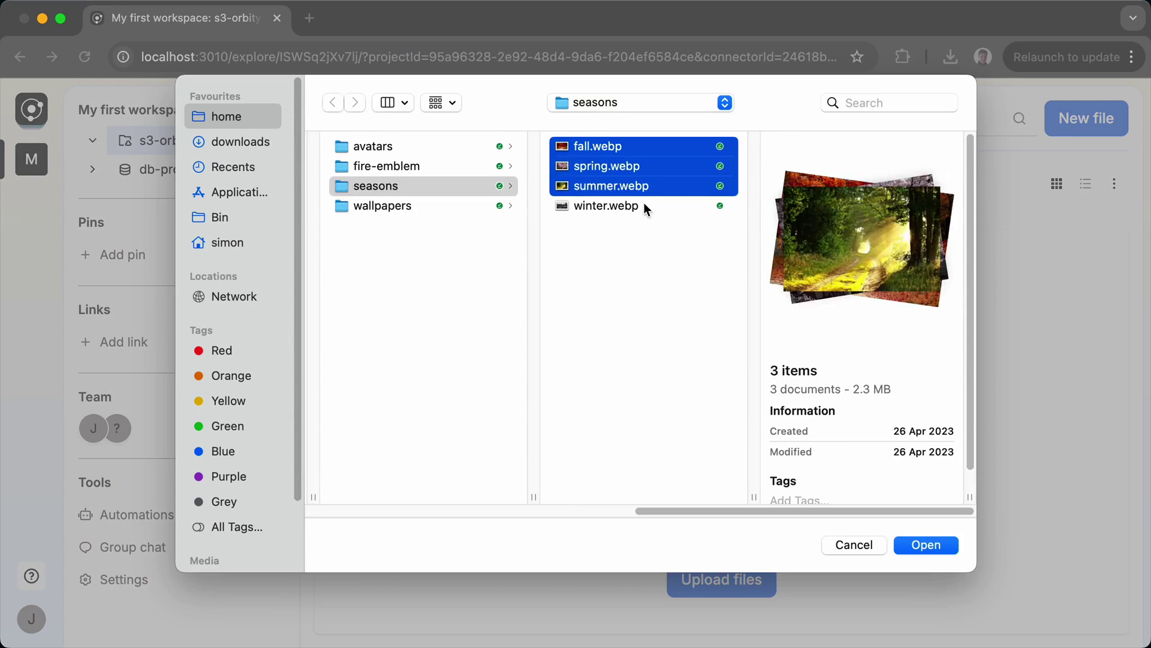
click(928, 545)
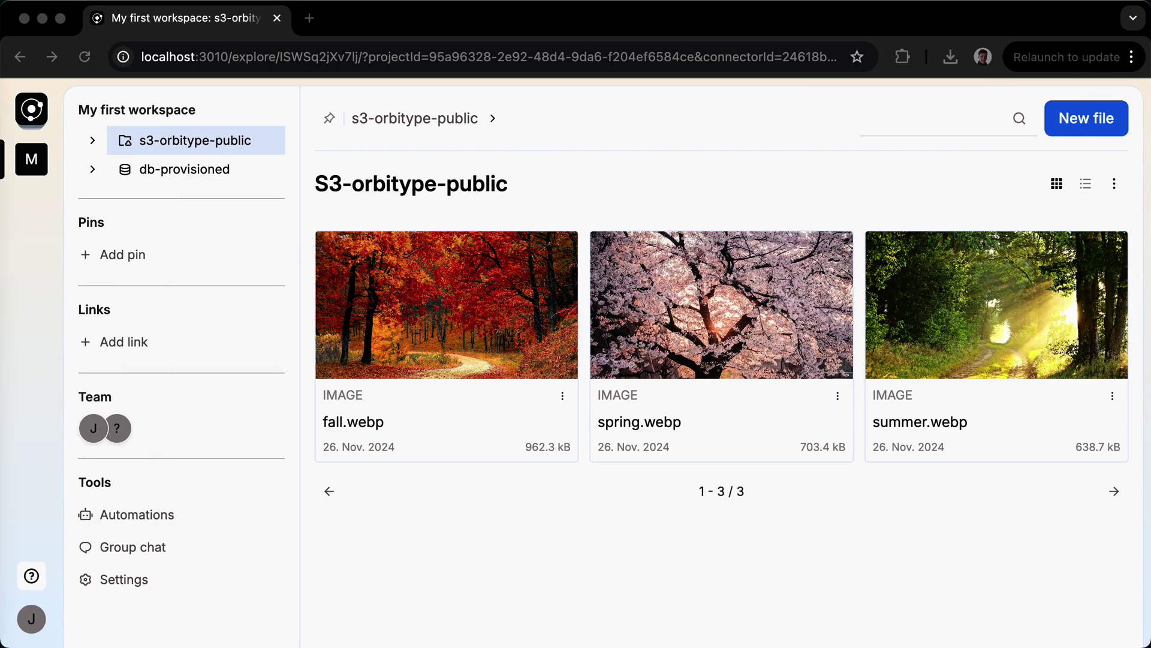
Step: In db-provisioned, start a new table based on the Posts template
click(211, 172)
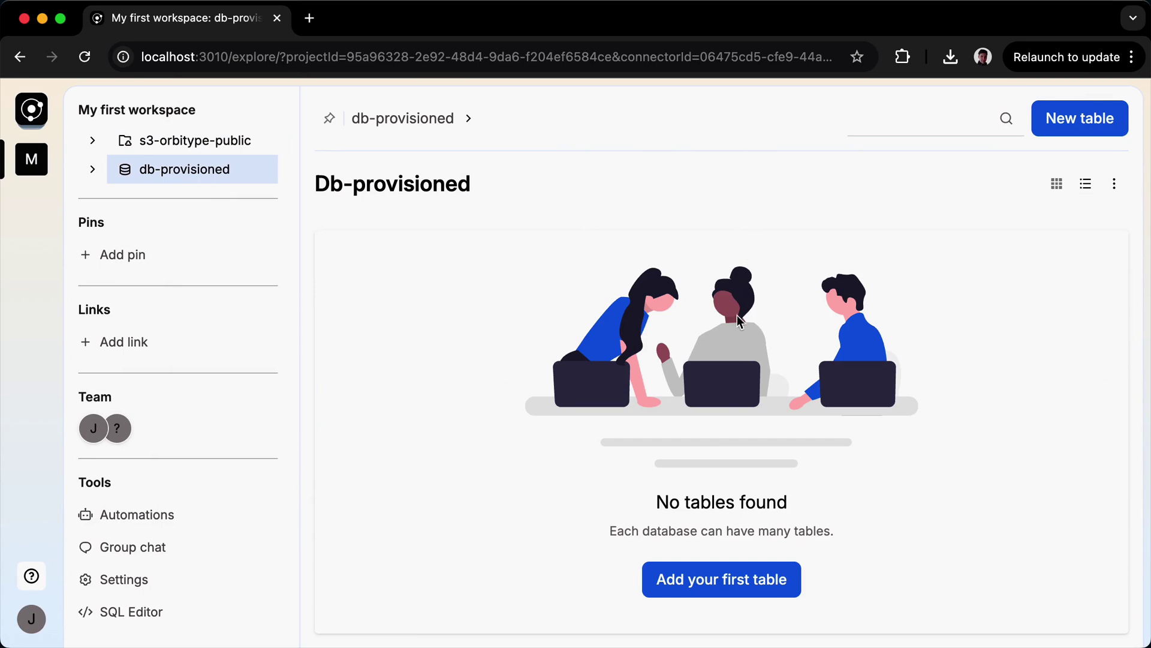
click(711, 586)
click(579, 299)
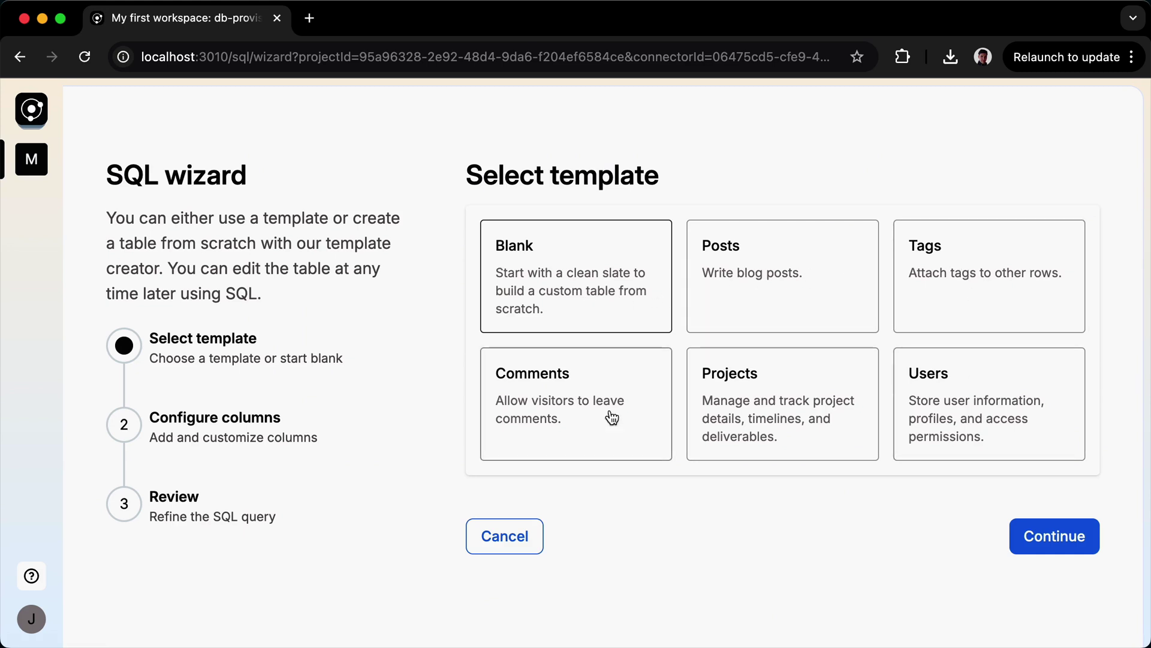
click(792, 278)
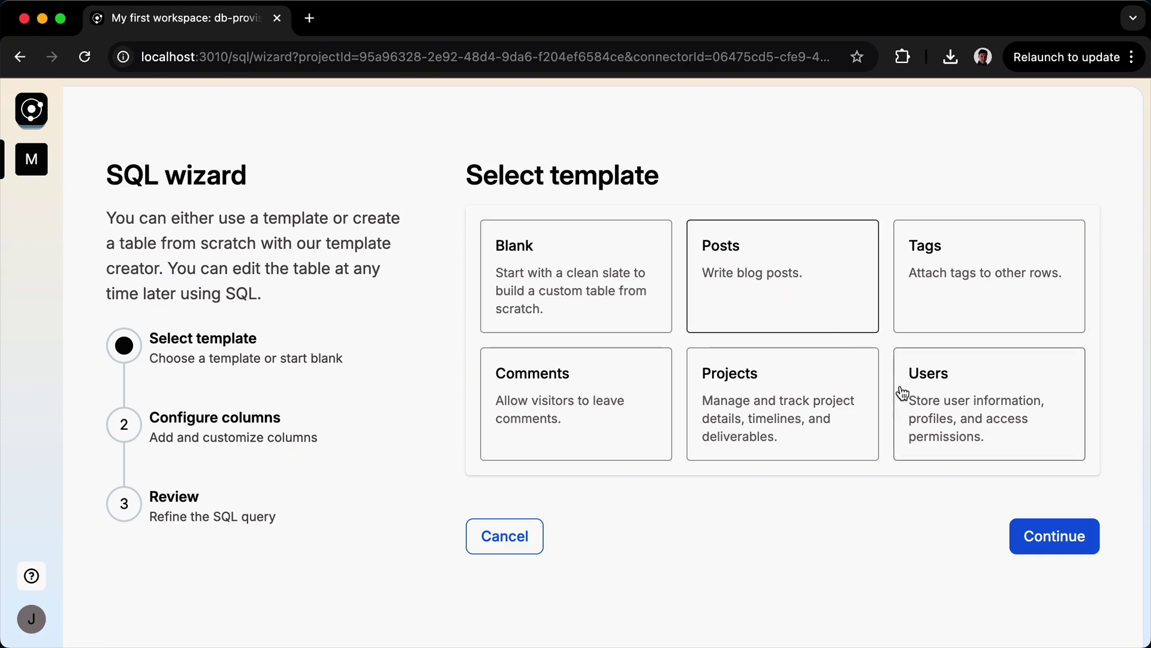
click(1043, 539)
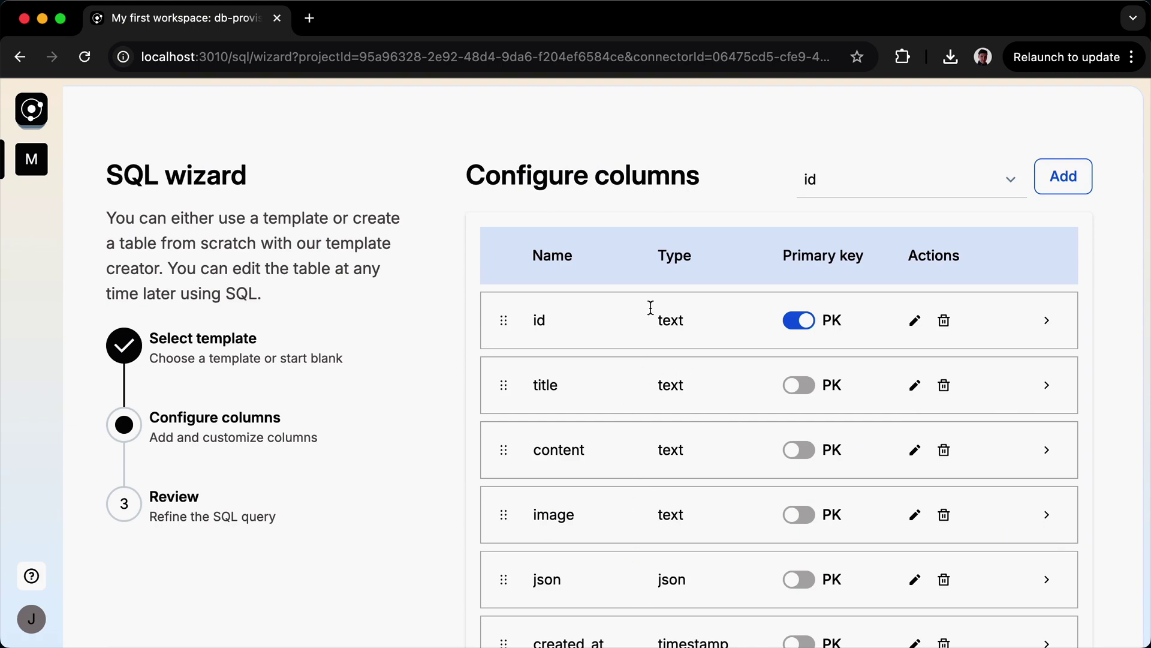
Step: Add no extra columns, then review and execute the CREATE TABLE SQL for posts
click(922, 187)
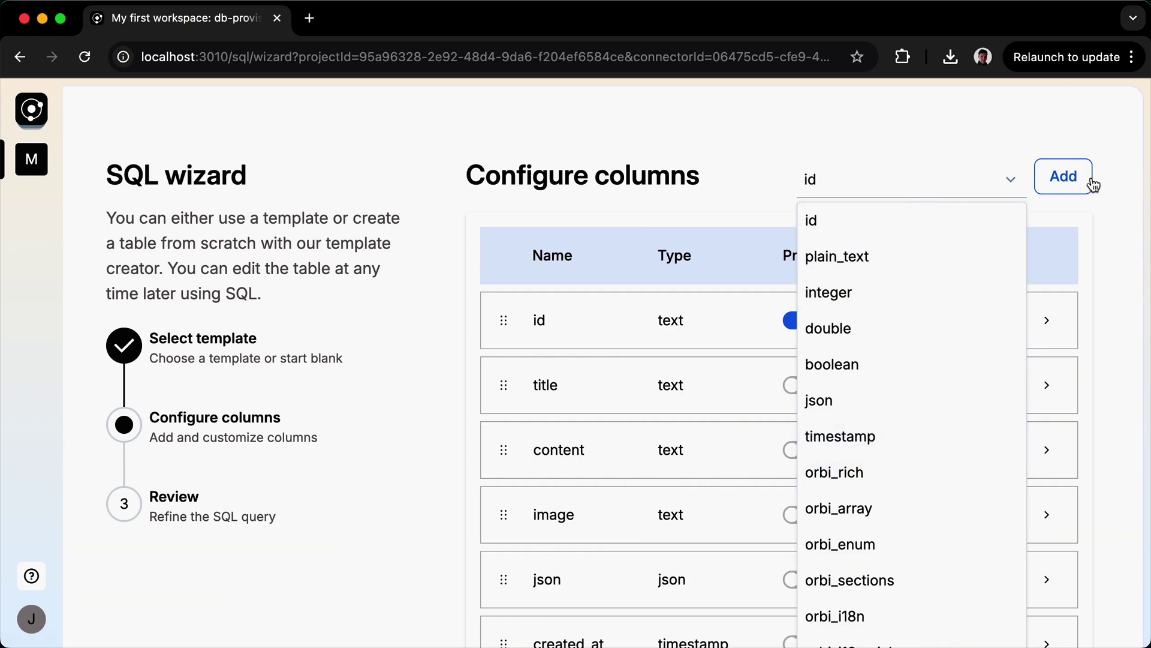
click(1123, 268)
scroll(1123, 269, down, 3)
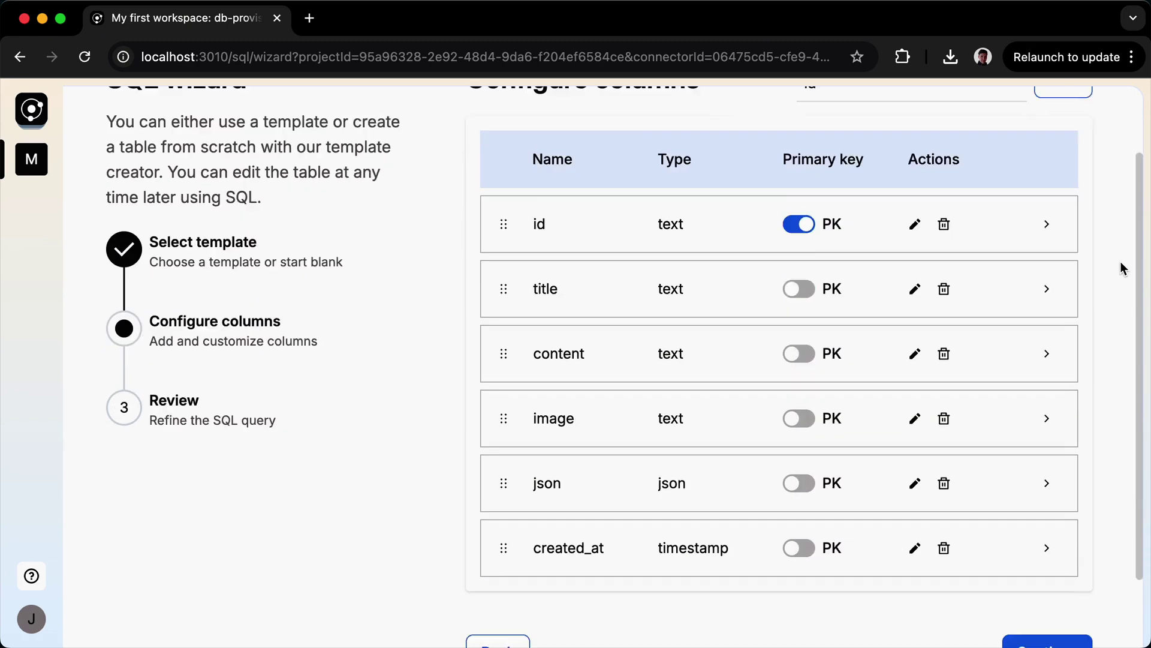
click(1049, 585)
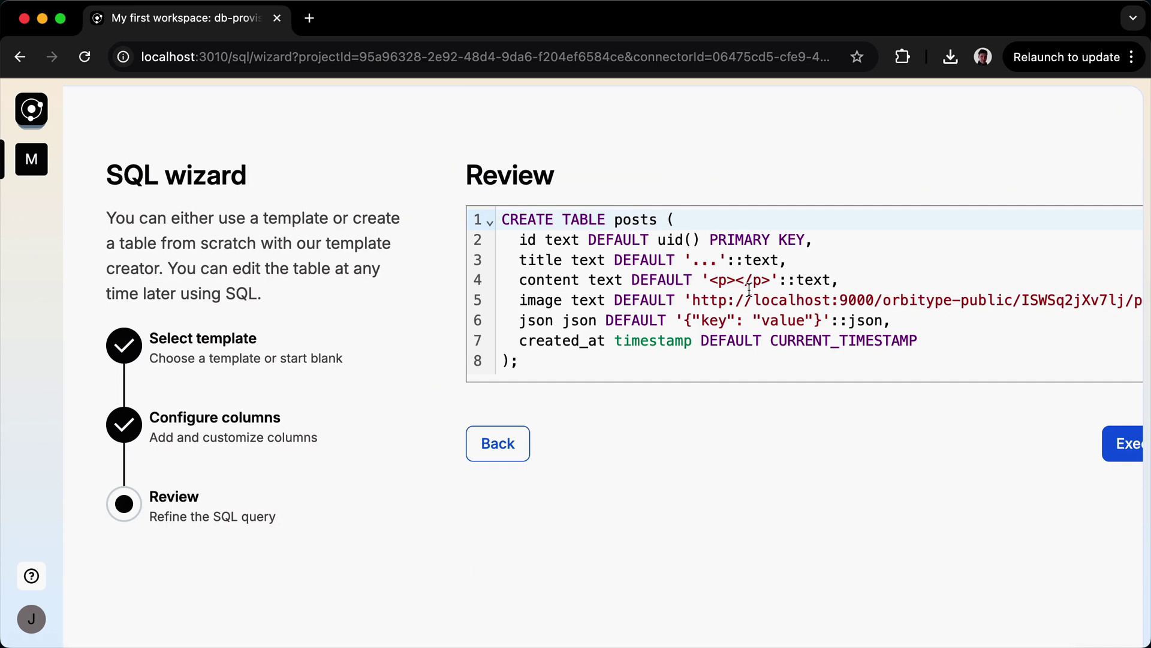
click(1120, 450)
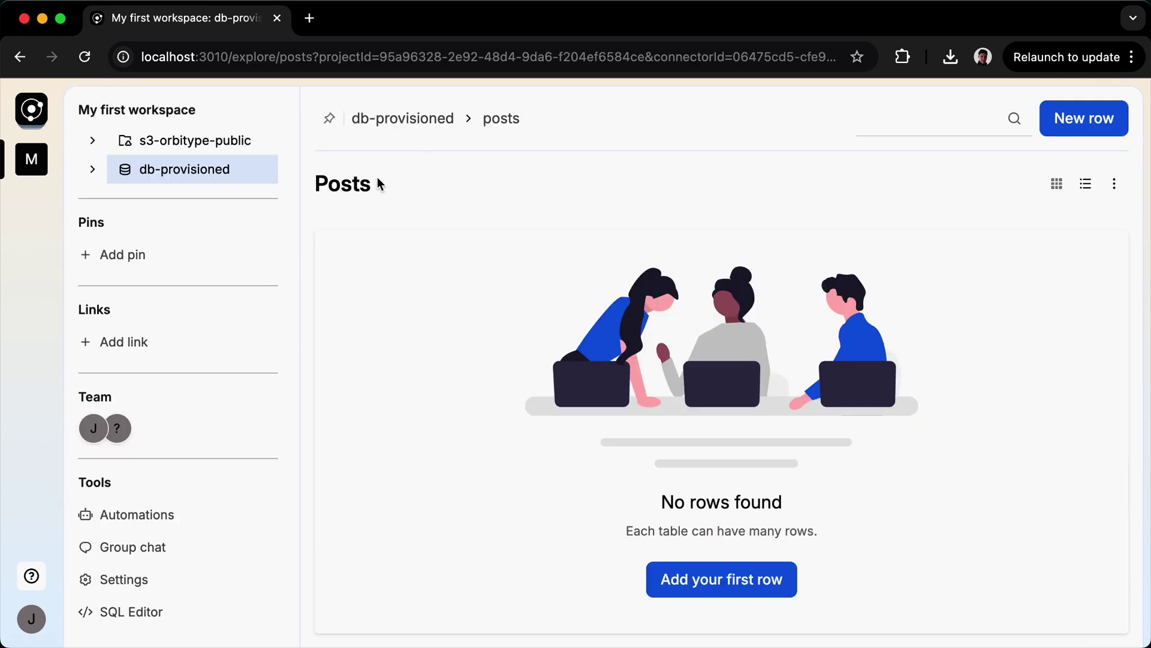
Step: Add a posts row titled Alpha with content 'This is my first post', bolding 'first'
drag(375, 191, 309, 186)
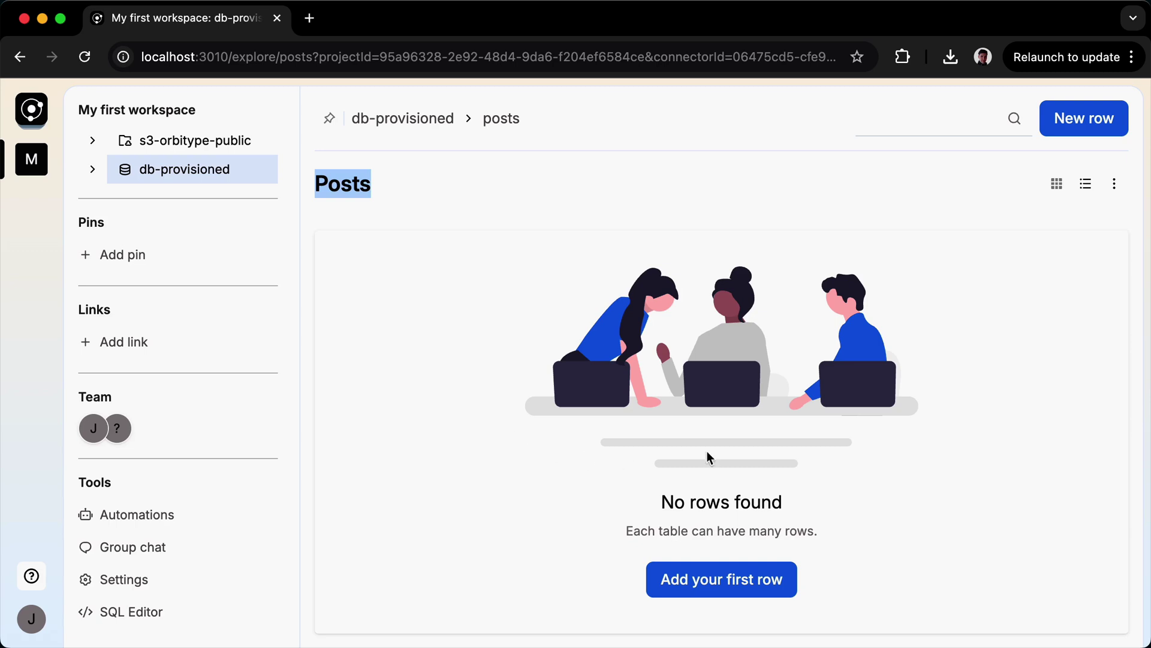
click(721, 579)
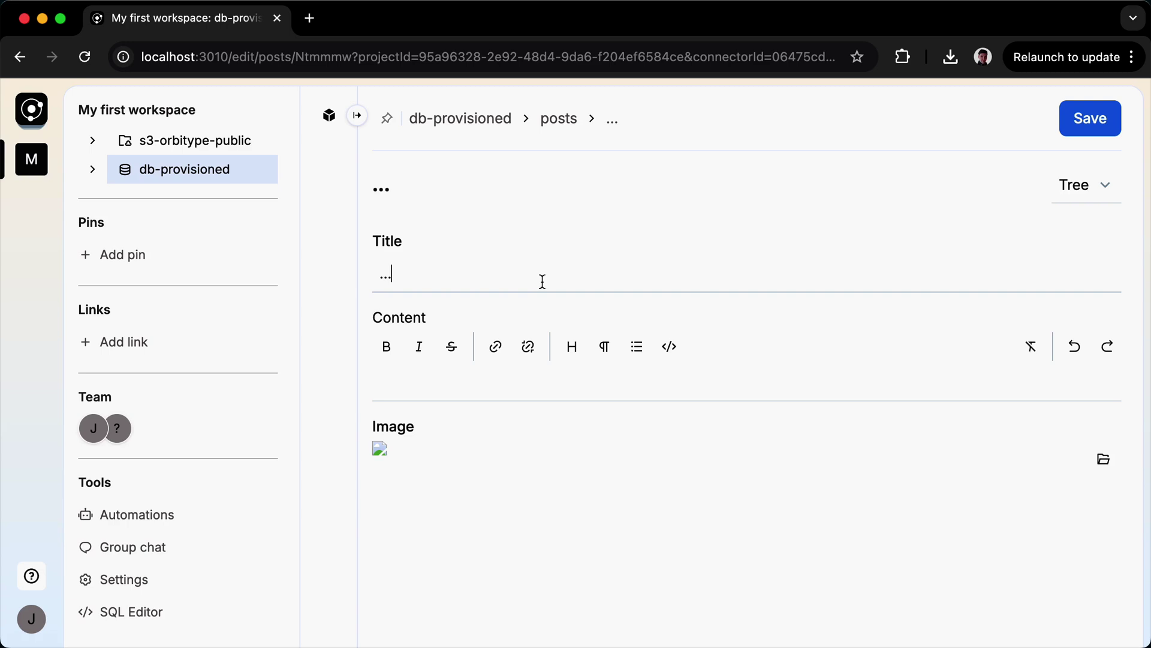
key(BackSpace)
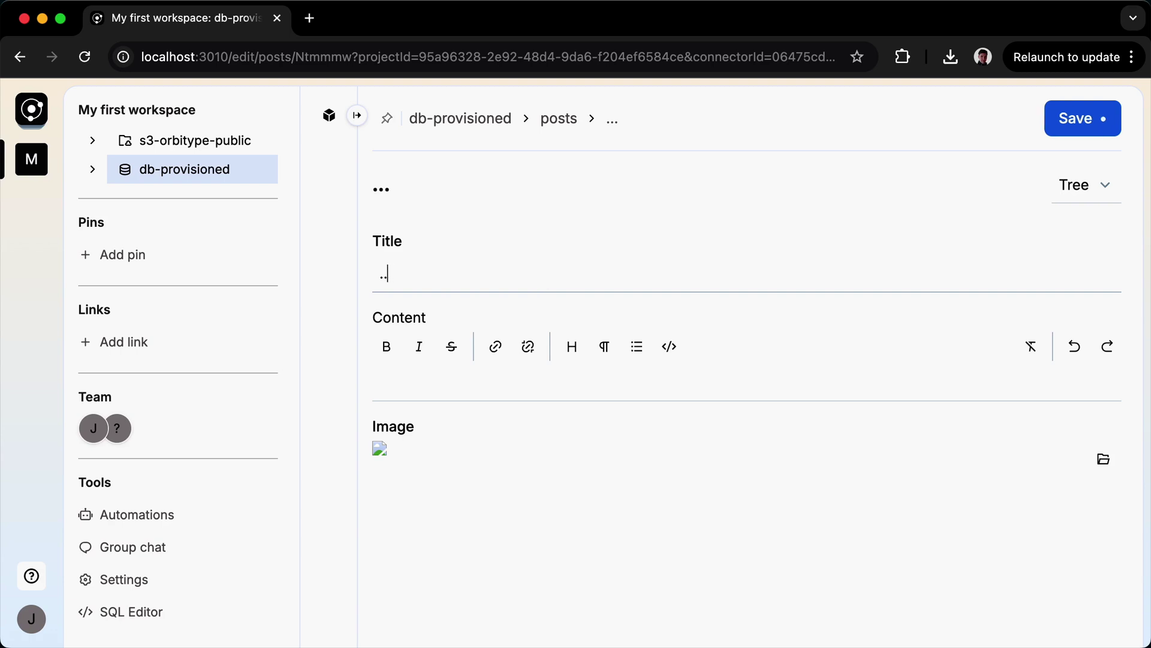
text(Alp)
text(ha)
click(461, 390)
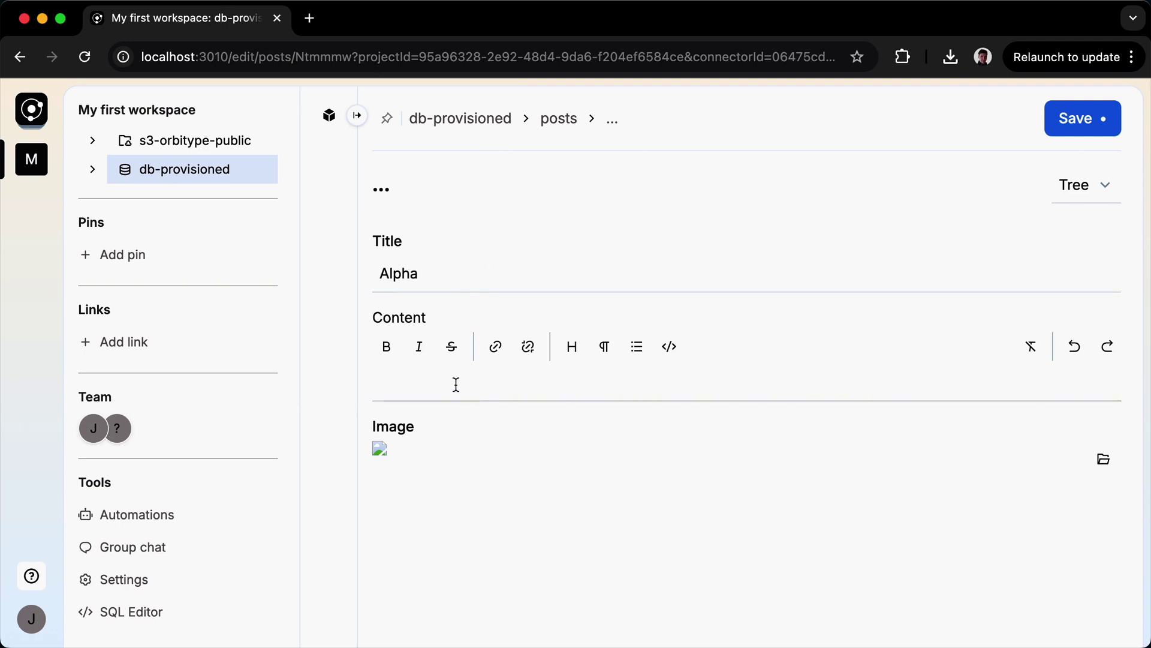
text(Th)
text(is is my first pos)
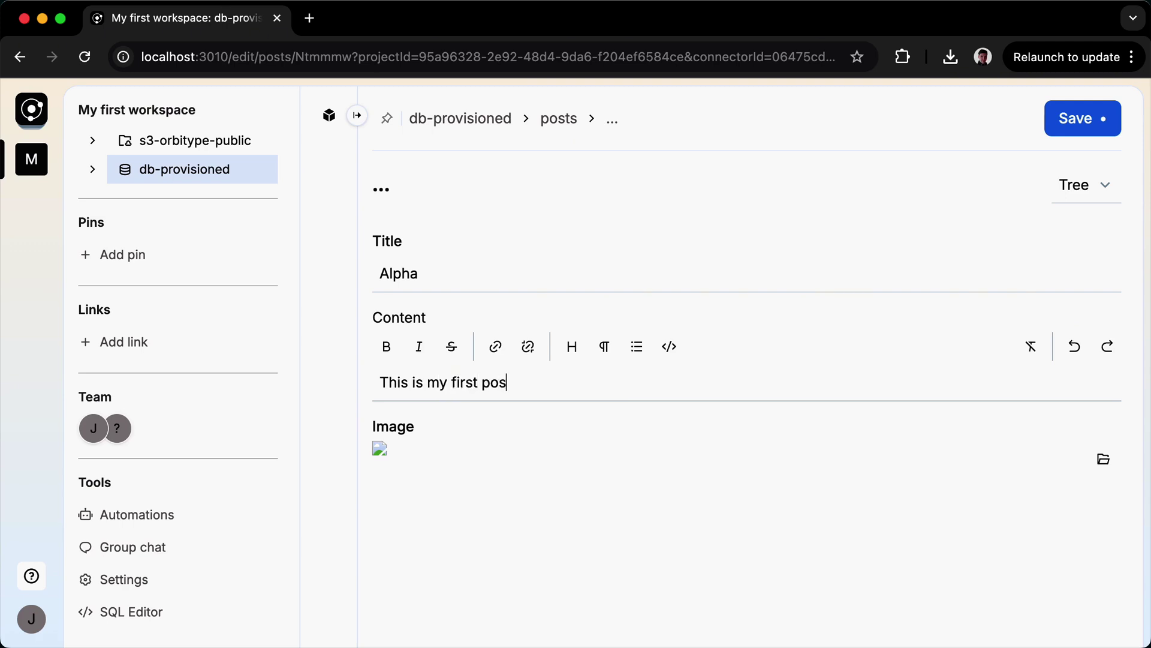
text(t)
drag(452, 383, 482, 383)
click(387, 346)
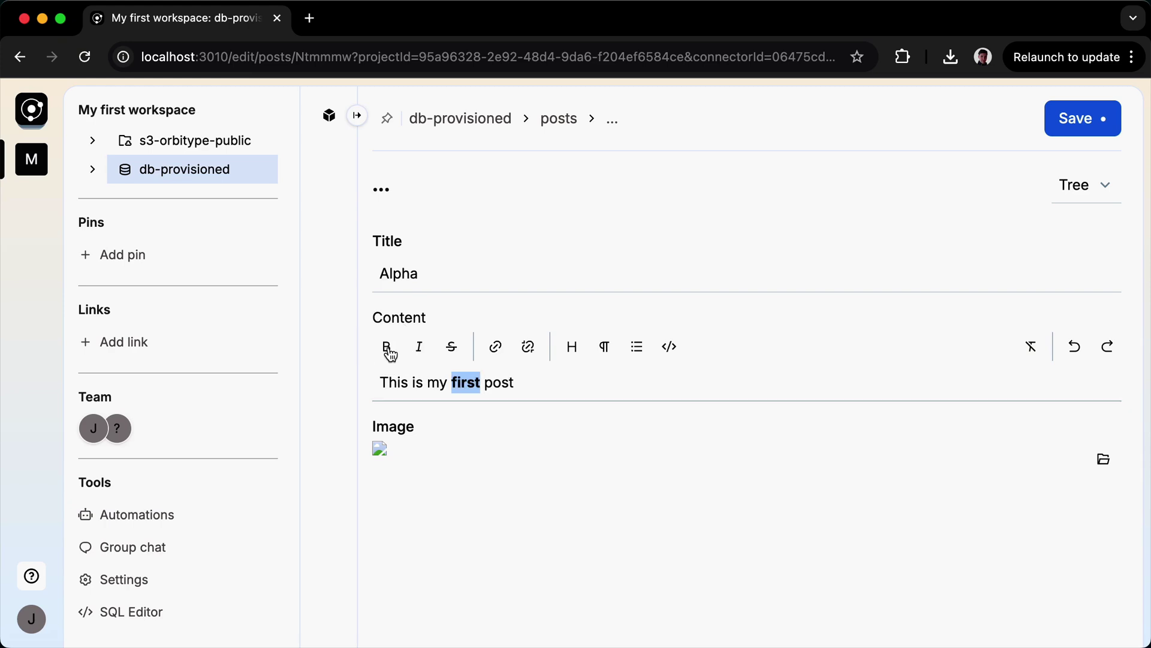
scroll(745, 500, down, 4)
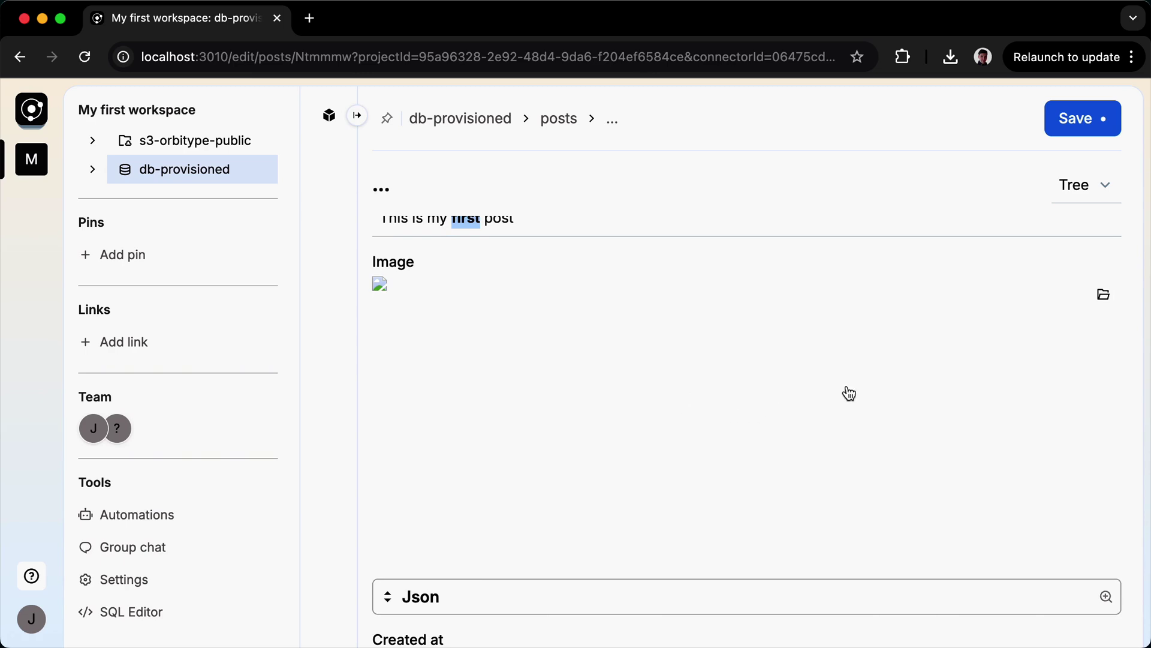
Step: Pick fall.webp from storage as the Alpha post's image, then expand the Json field
click(1103, 296)
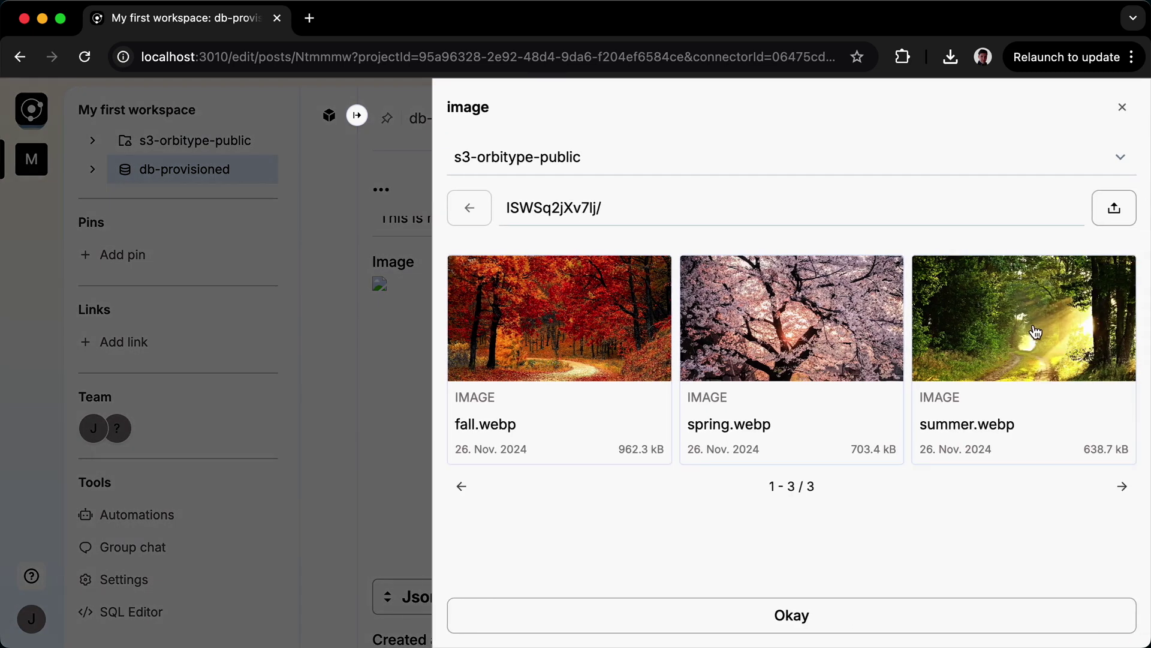
click(601, 358)
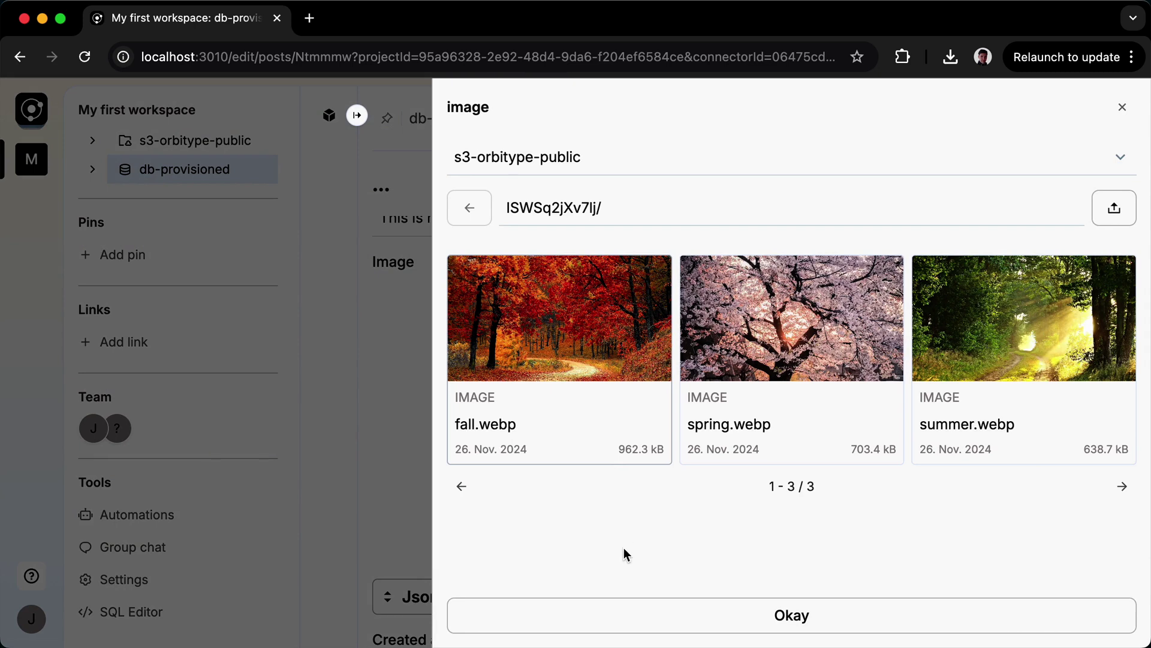
click(655, 620)
scroll(720, 402, down, 2)
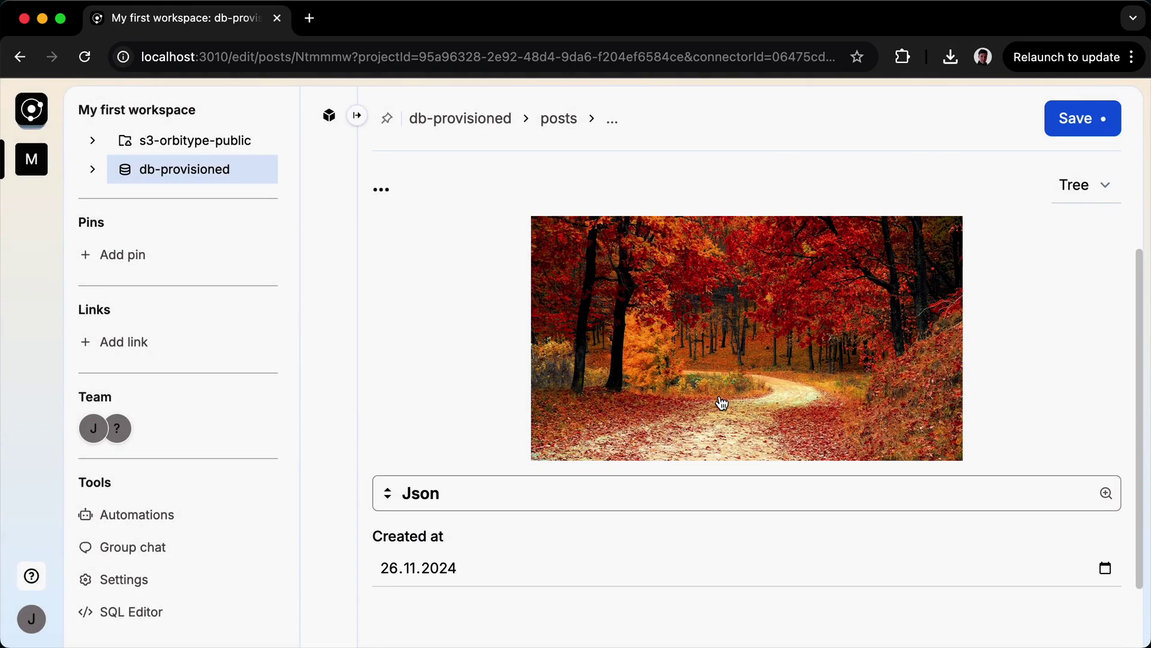
click(467, 498)
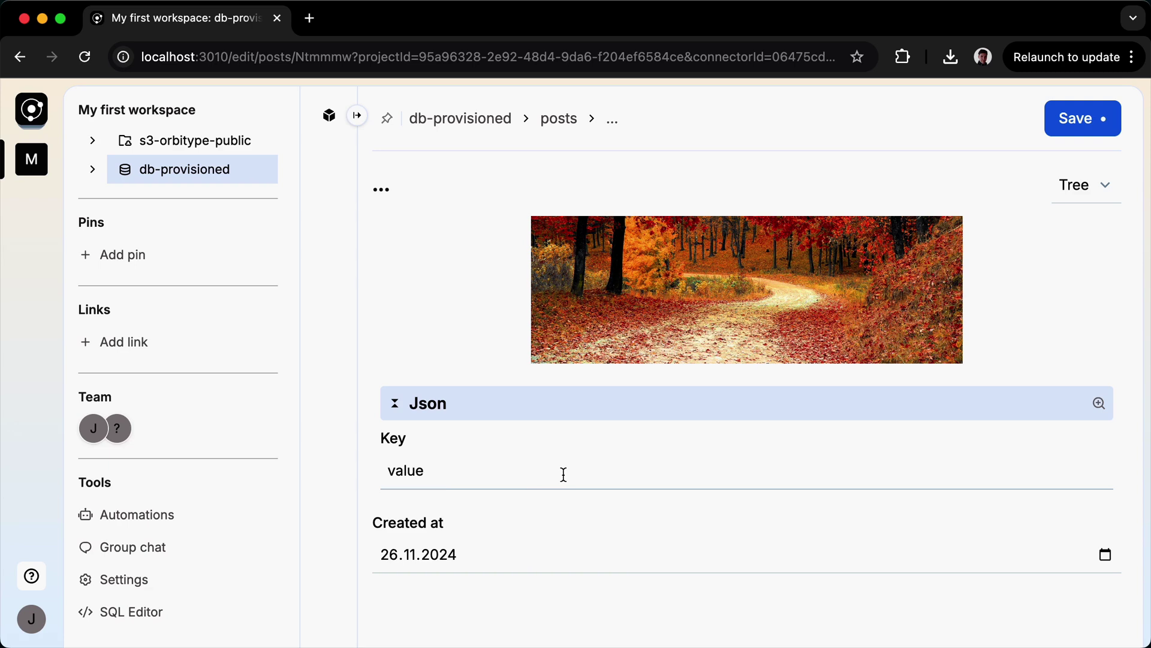
scroll(563, 475, up, 5)
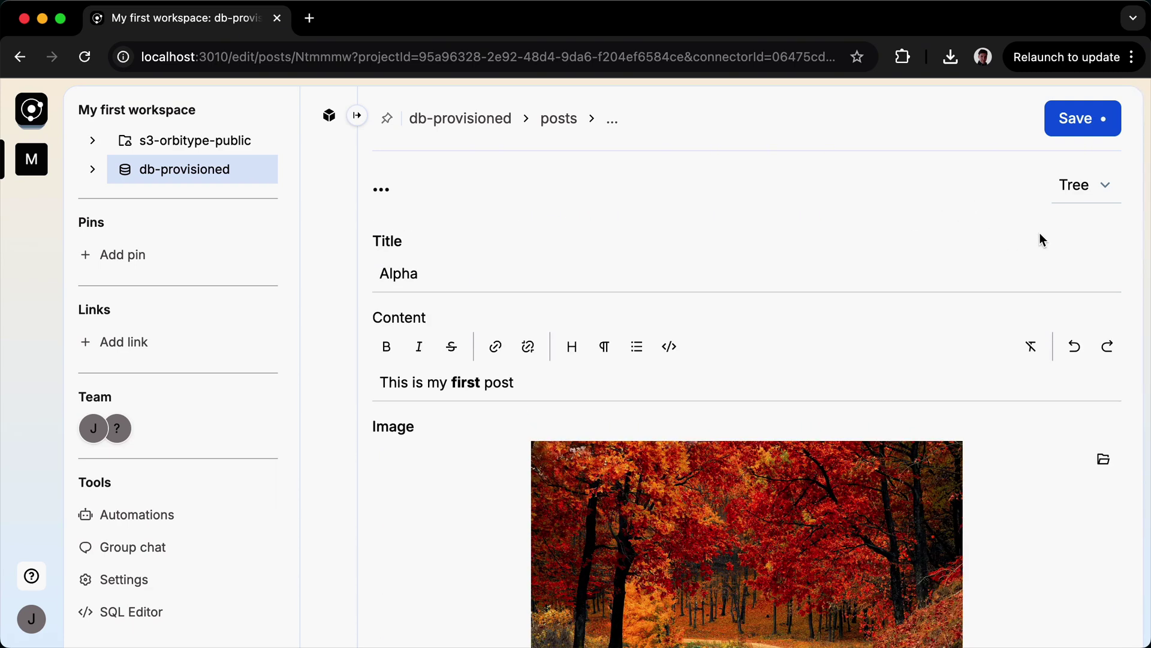
Step: In Code view, add "nested": {"one": {"foo": "bar"}} to the json and save
click(1106, 191)
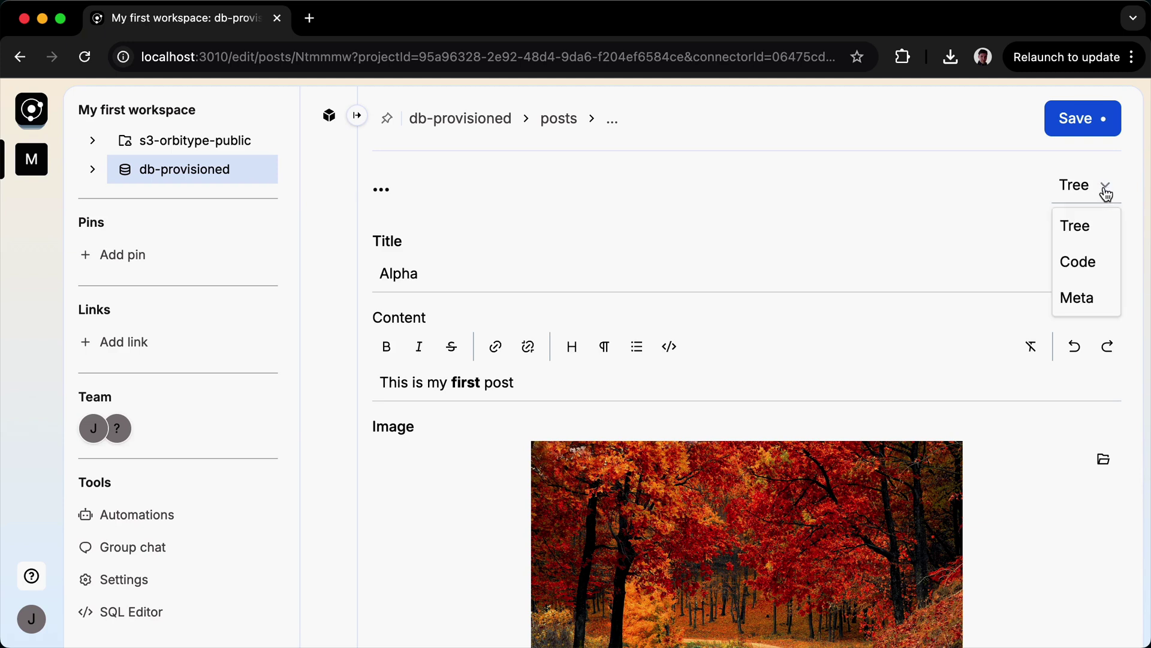
click(1086, 264)
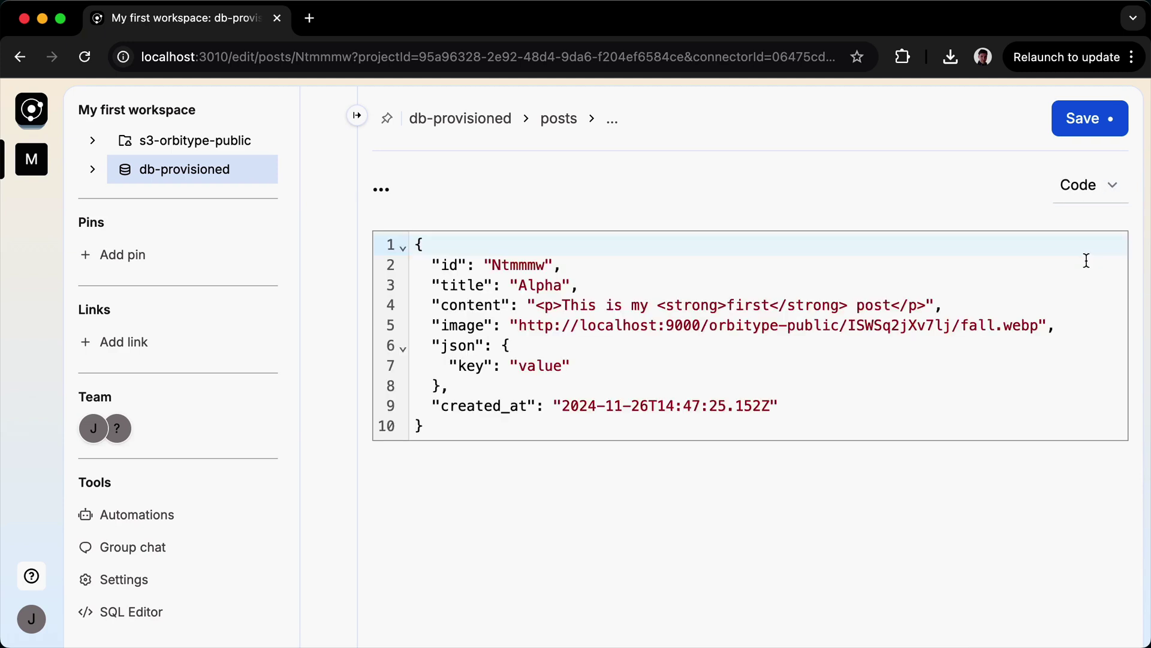
click(537, 366)
click(589, 370)
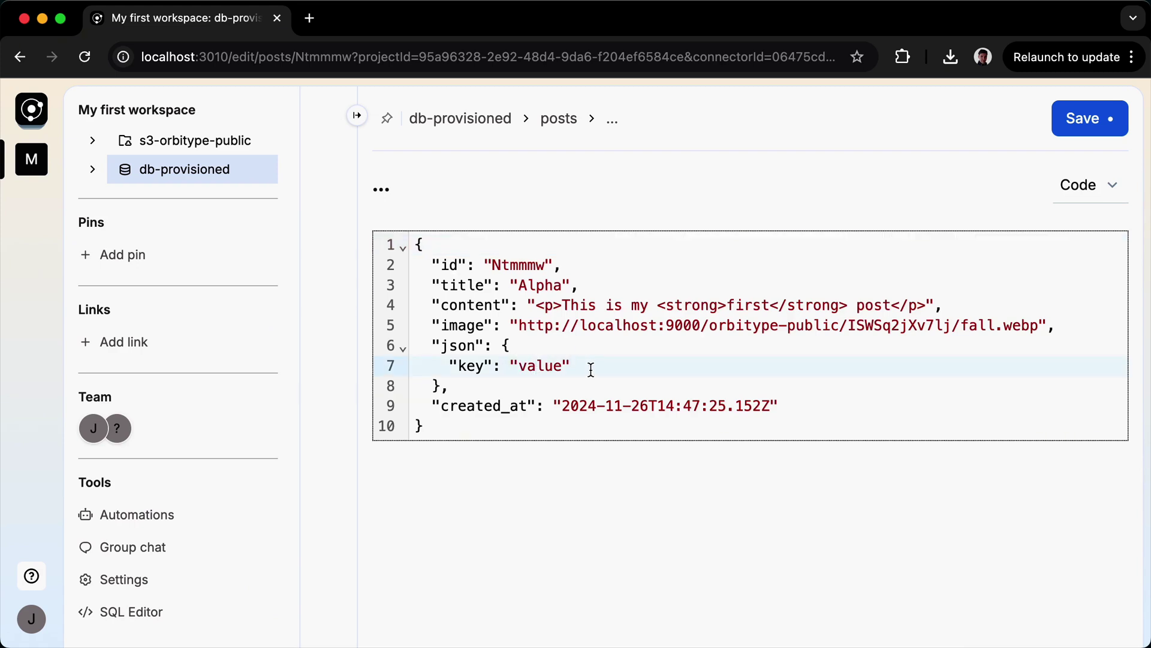
text(,)
key(Return)
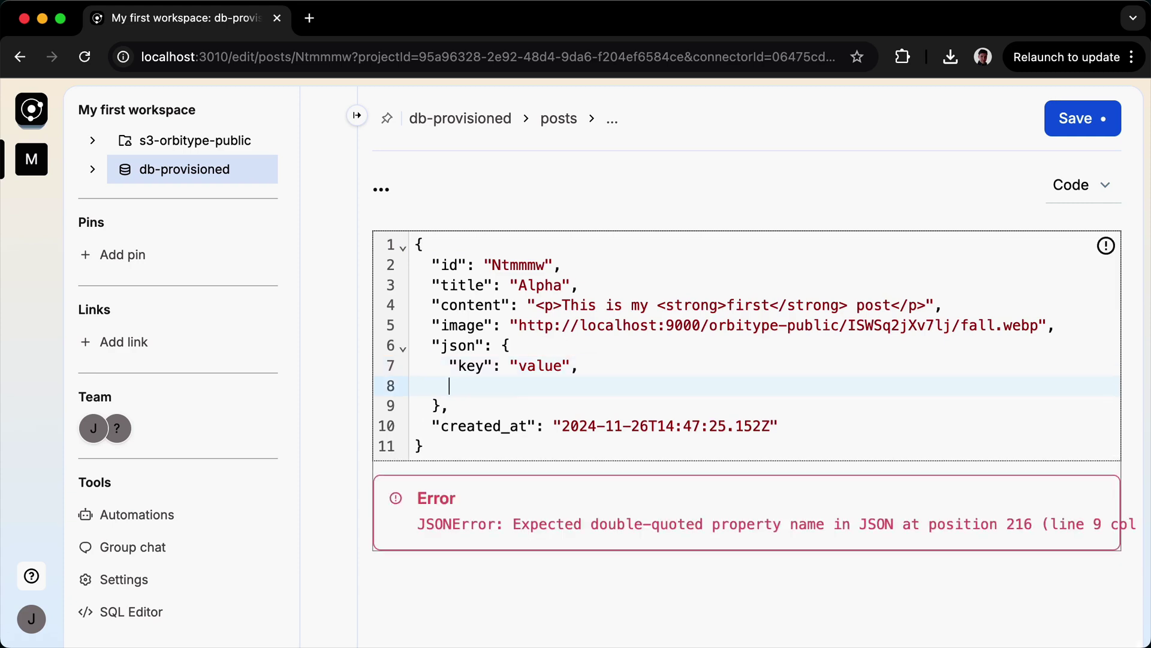
text("list": )
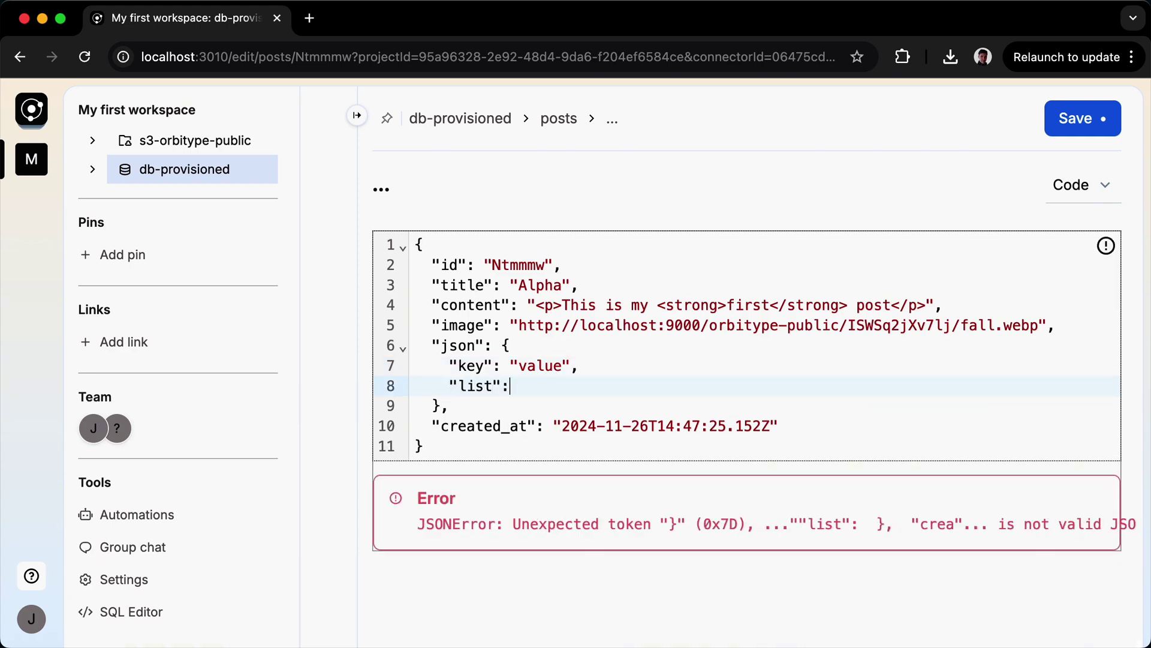
text([1,2,)
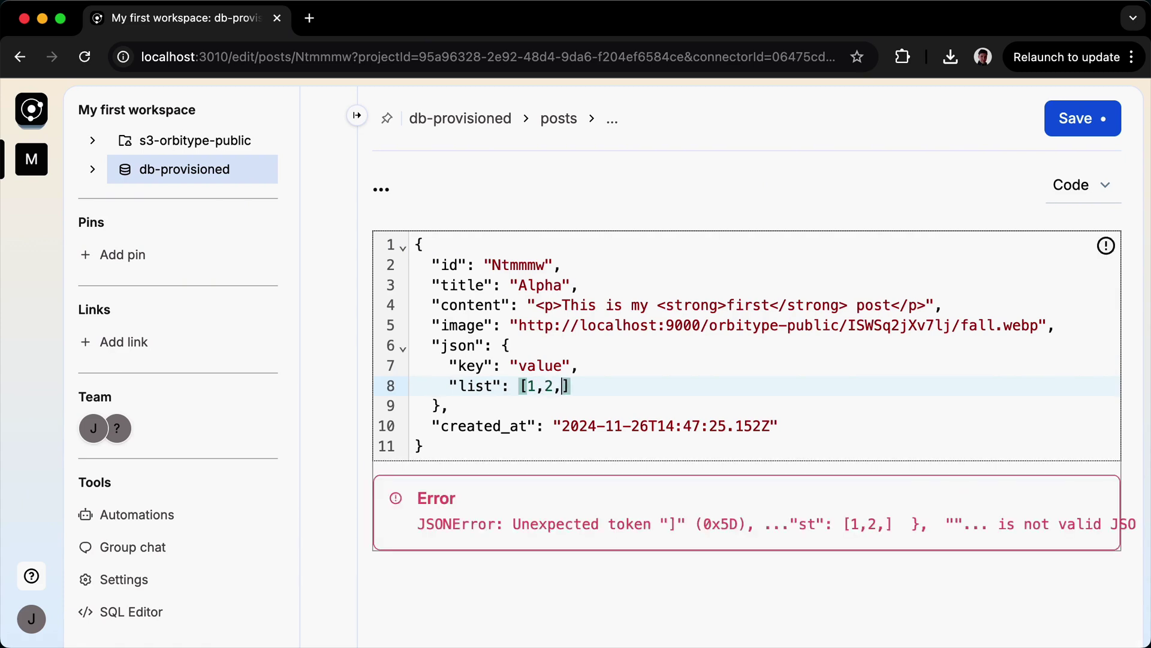
text(3],)
key(Return)
text(")
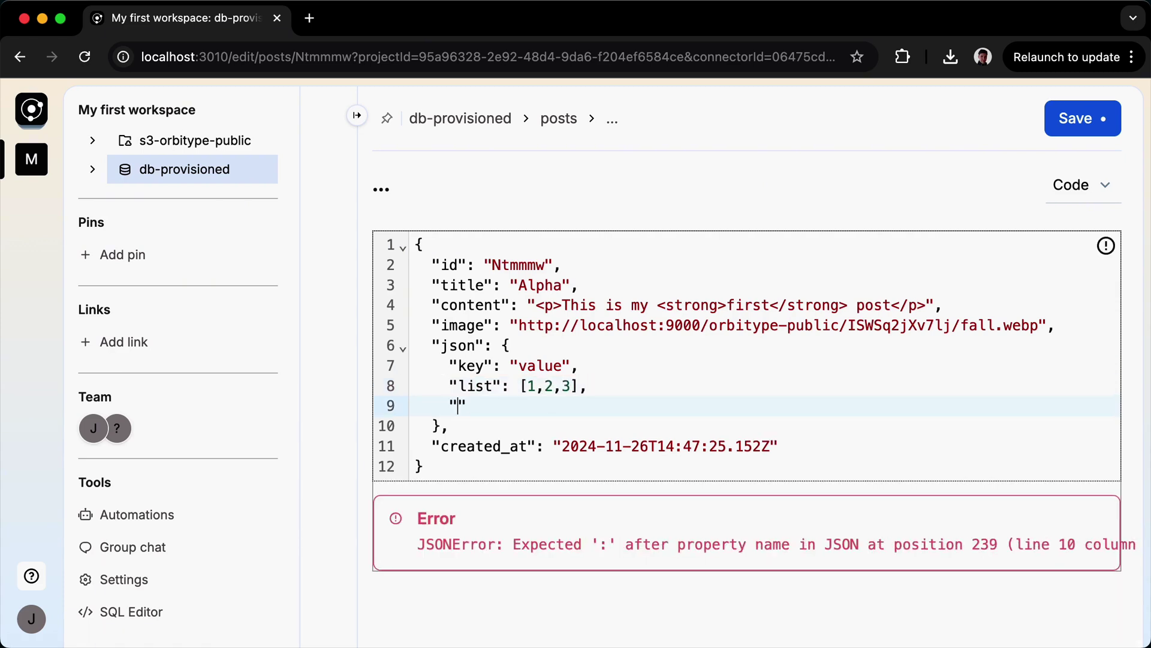
text(nested": {       "one": {"foo":"bar"}     })
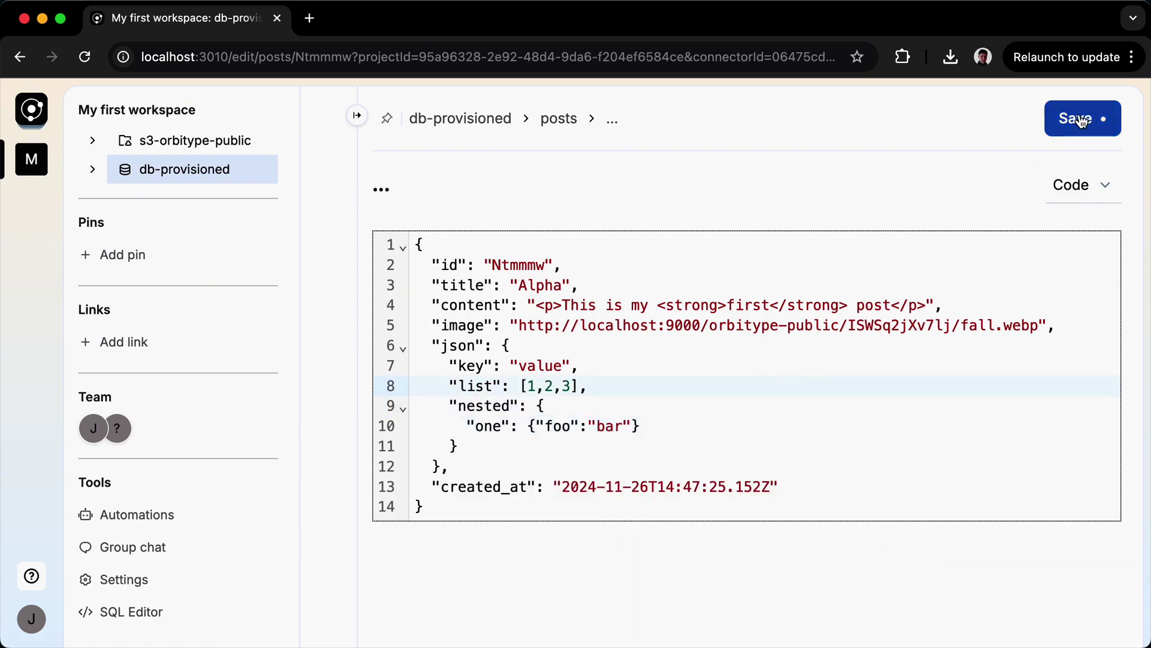
click(1084, 124)
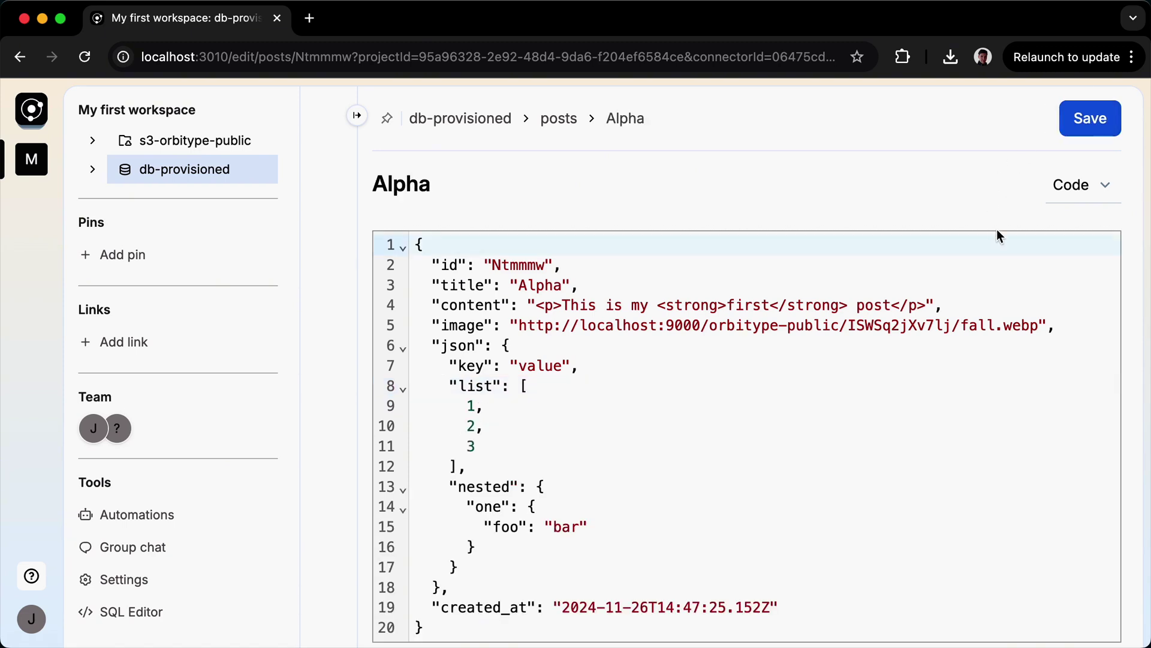
Step: Switch the row editor to Tree view and expand the Json field's List
click(1099, 189)
click(1078, 226)
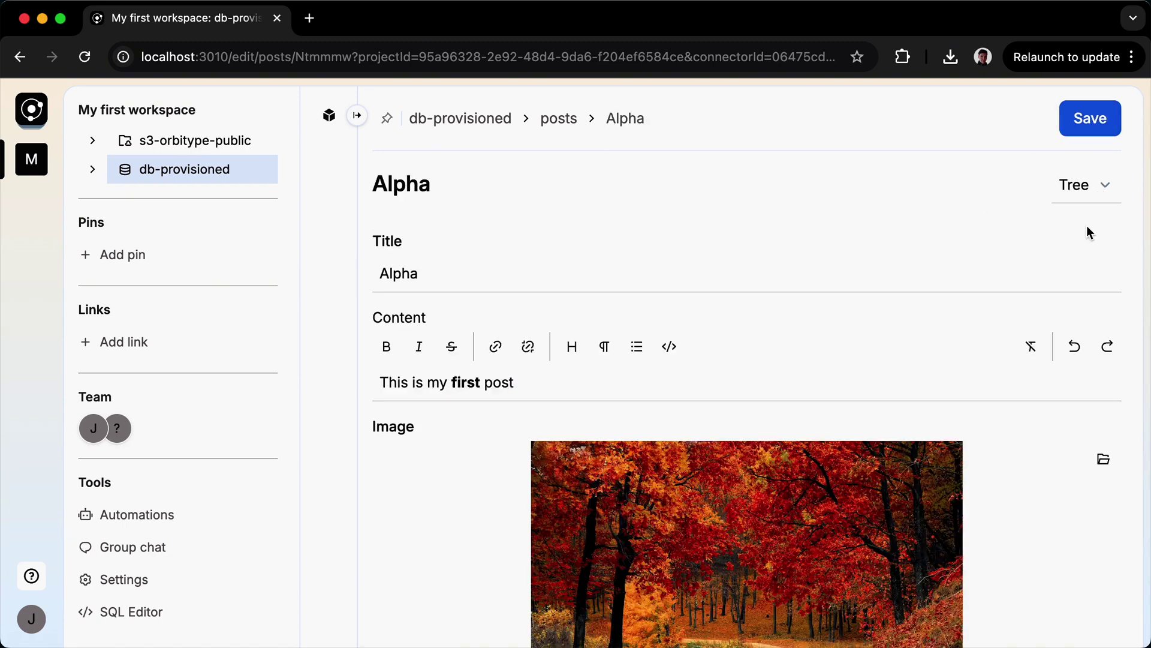
scroll(916, 310, down, 5)
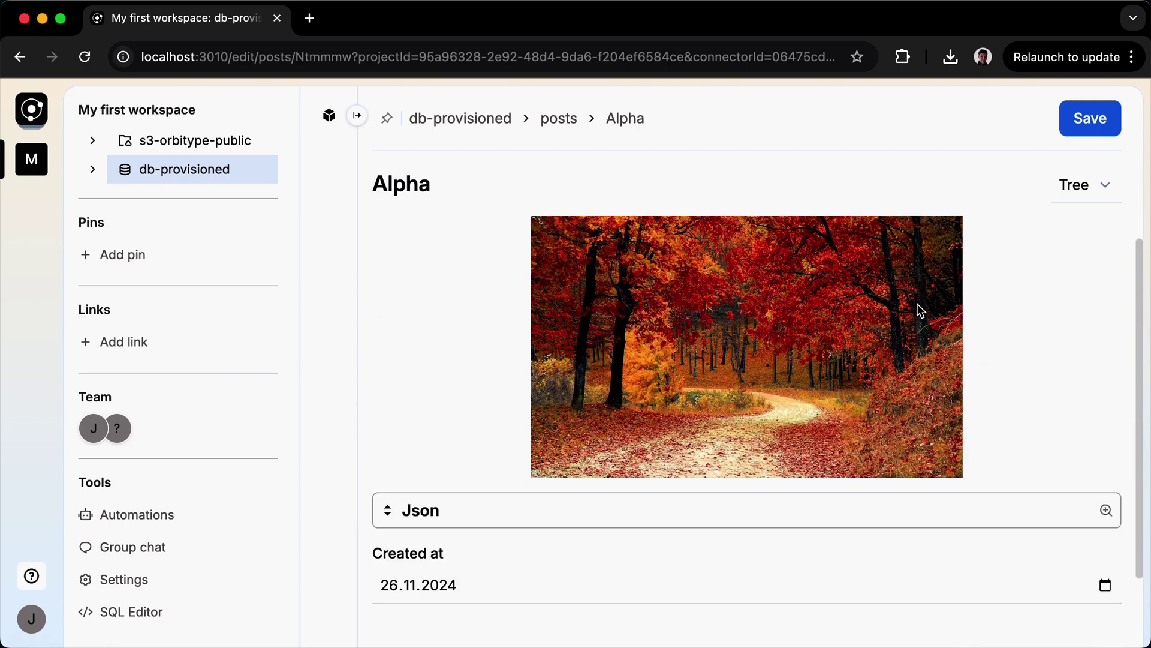
click(467, 405)
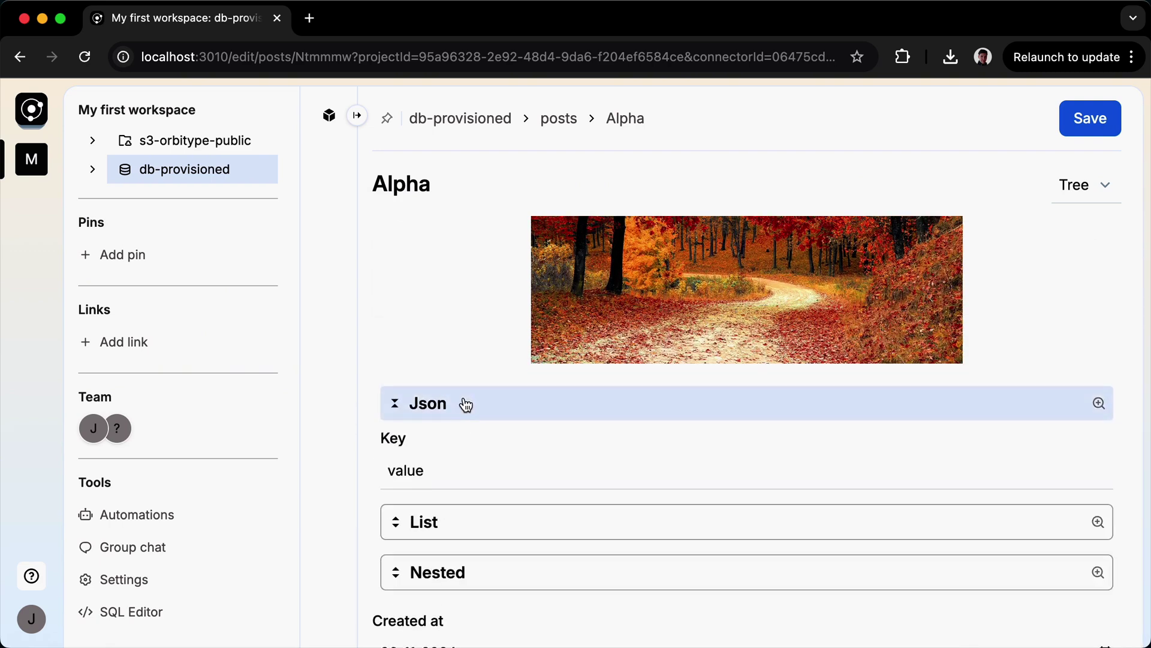
scroll(465, 404, down, 1)
scroll(463, 404, down, 1)
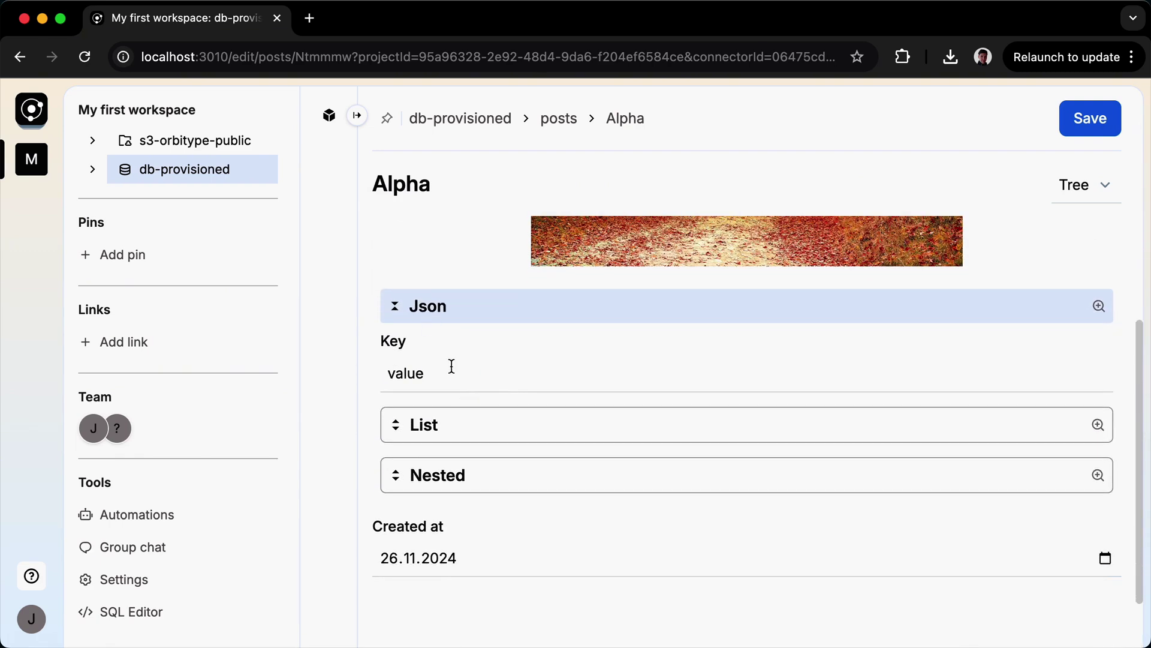
click(483, 430)
scroll(472, 416, down, 2)
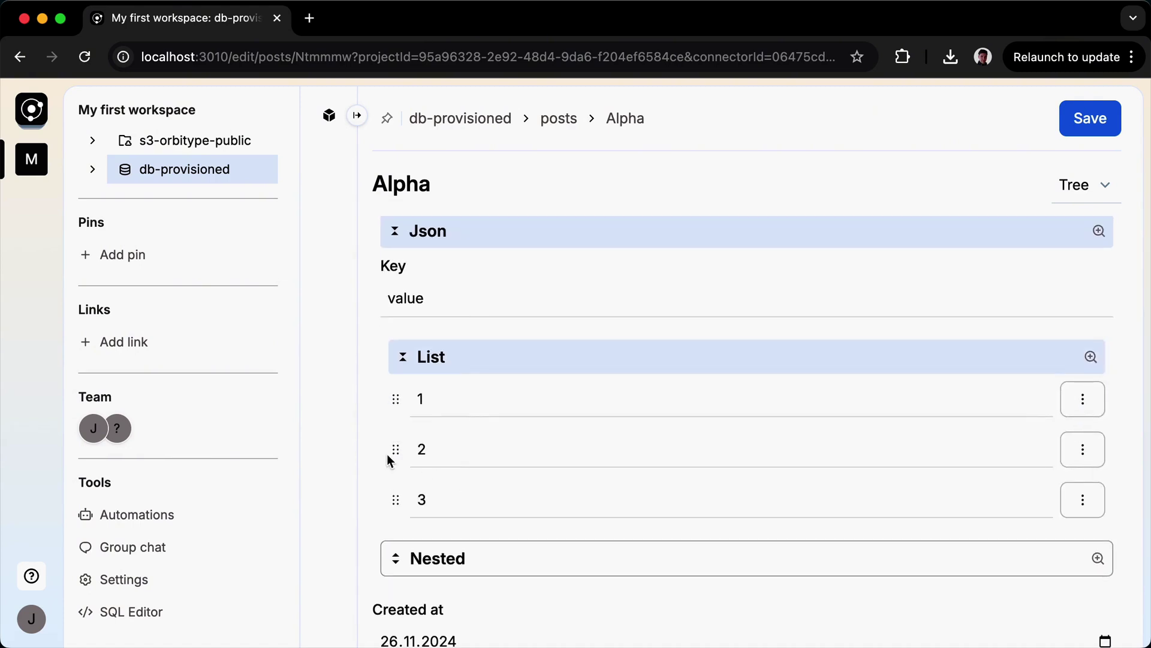
Step: Reorder the list to 2, 3, 1, save, and return to the posts table
mouse_move(396, 449)
mouse_down()
mouse_move(457, 426)
mouse_move(459, 393)
mouse_up()
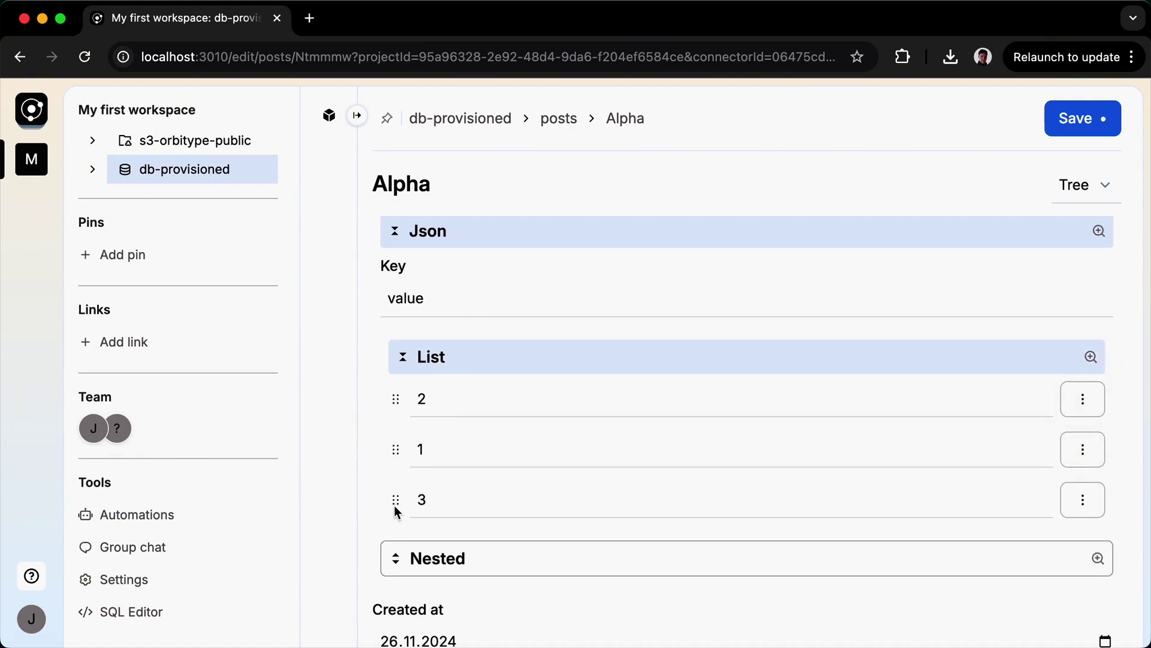
drag(396, 499, 424, 445)
click(461, 560)
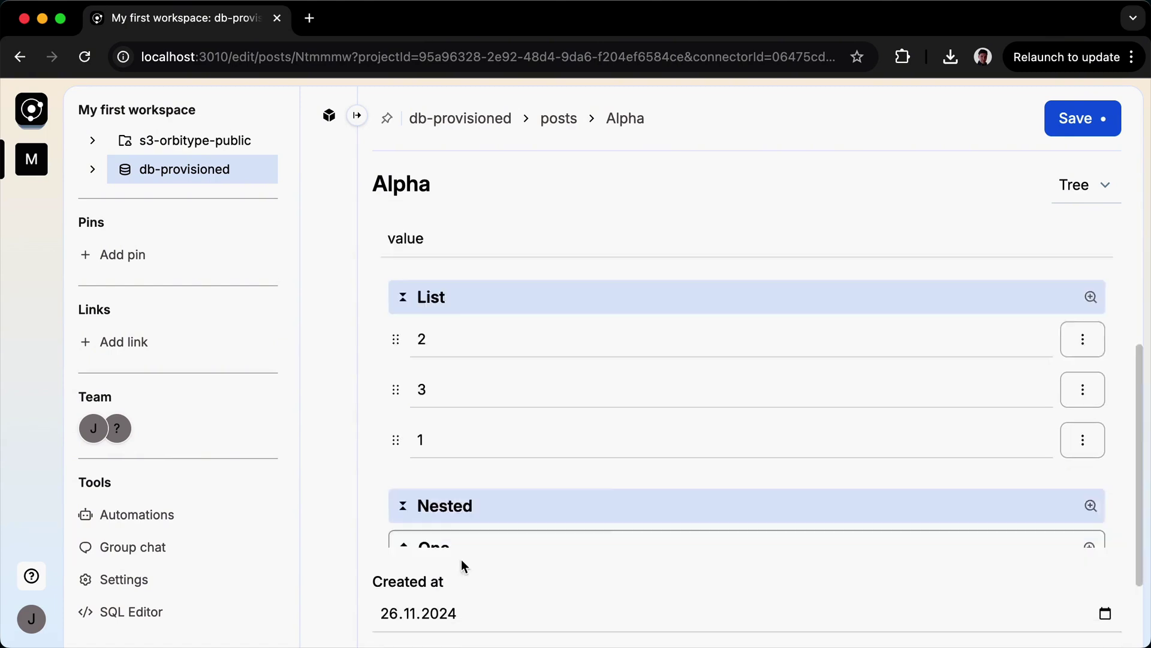
scroll(539, 530, down, 3)
click(1072, 122)
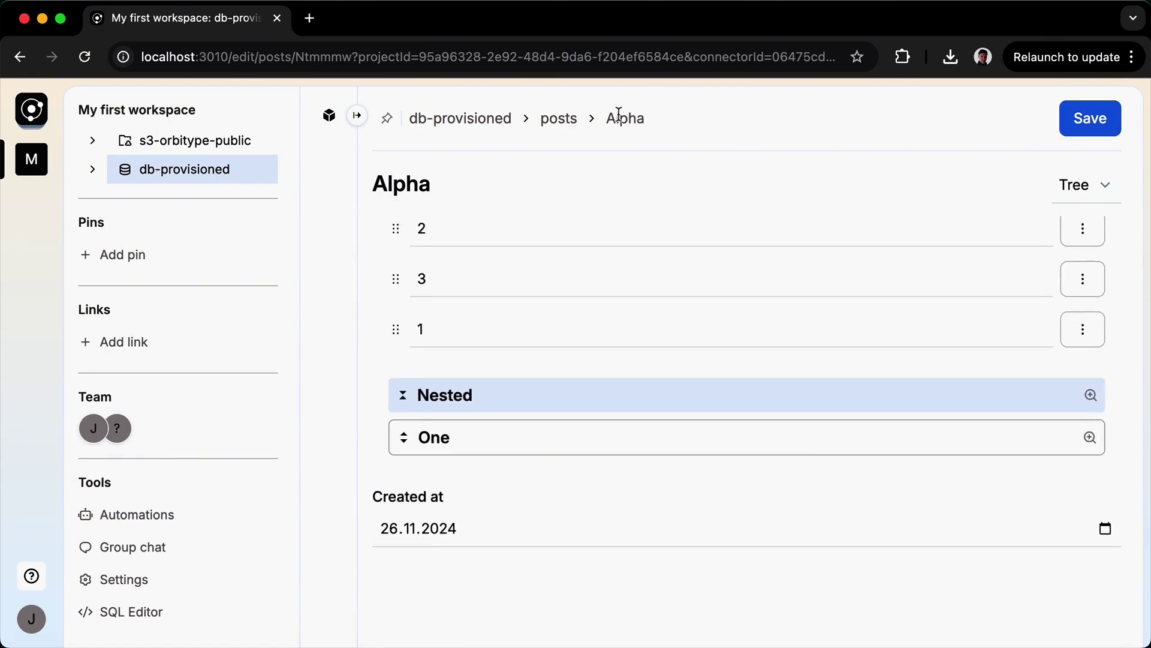
click(551, 124)
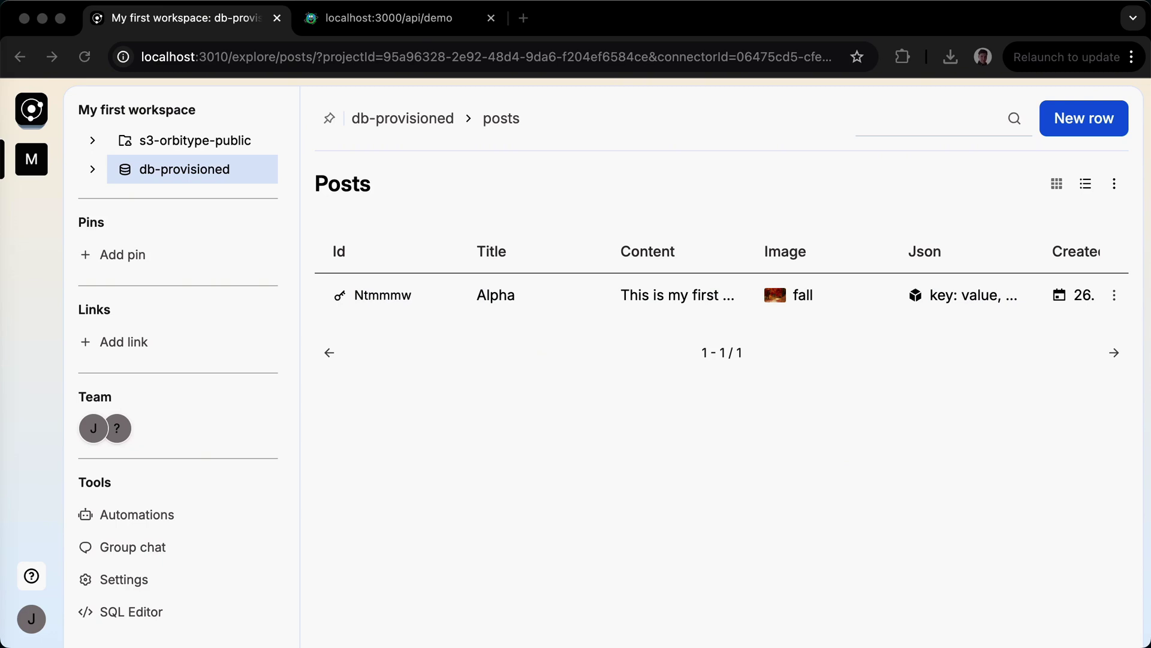
Step: Create an API key named main-key for the db-provisioned connector in workspace settings
click(126, 580)
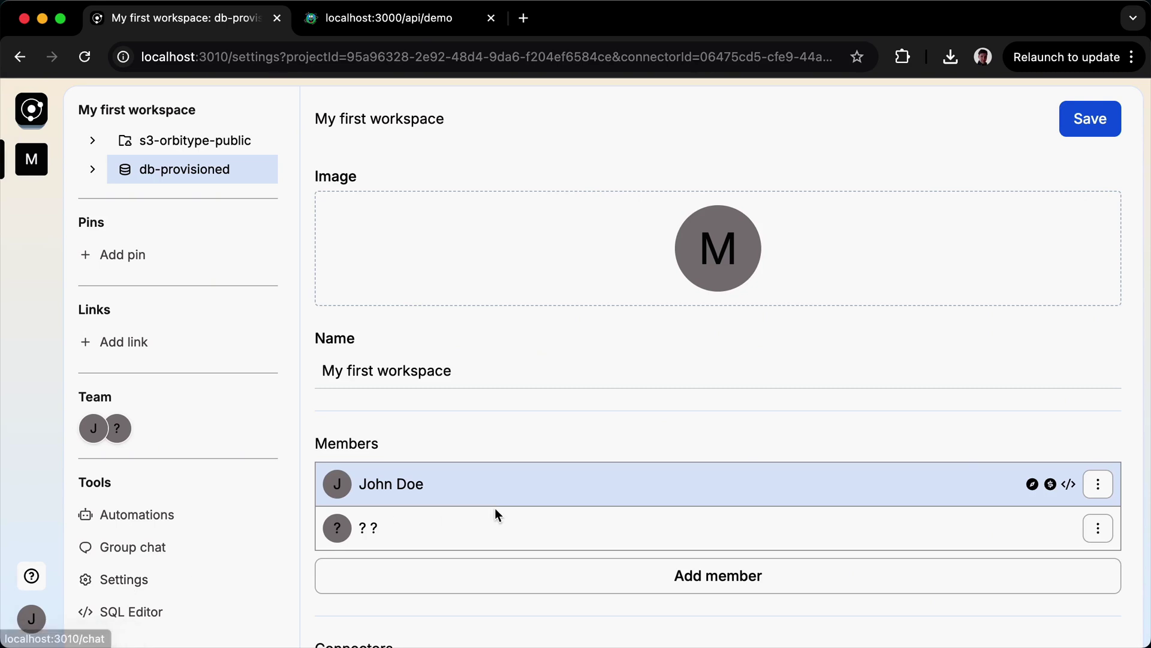
scroll(495, 512, down, 5)
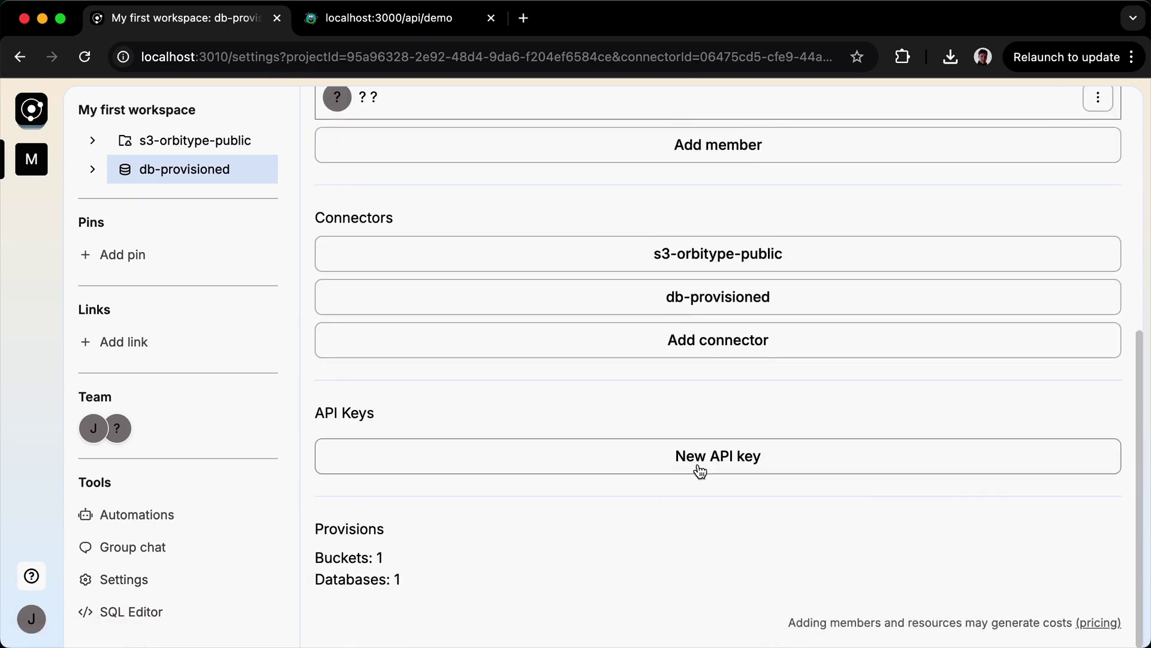
click(707, 459)
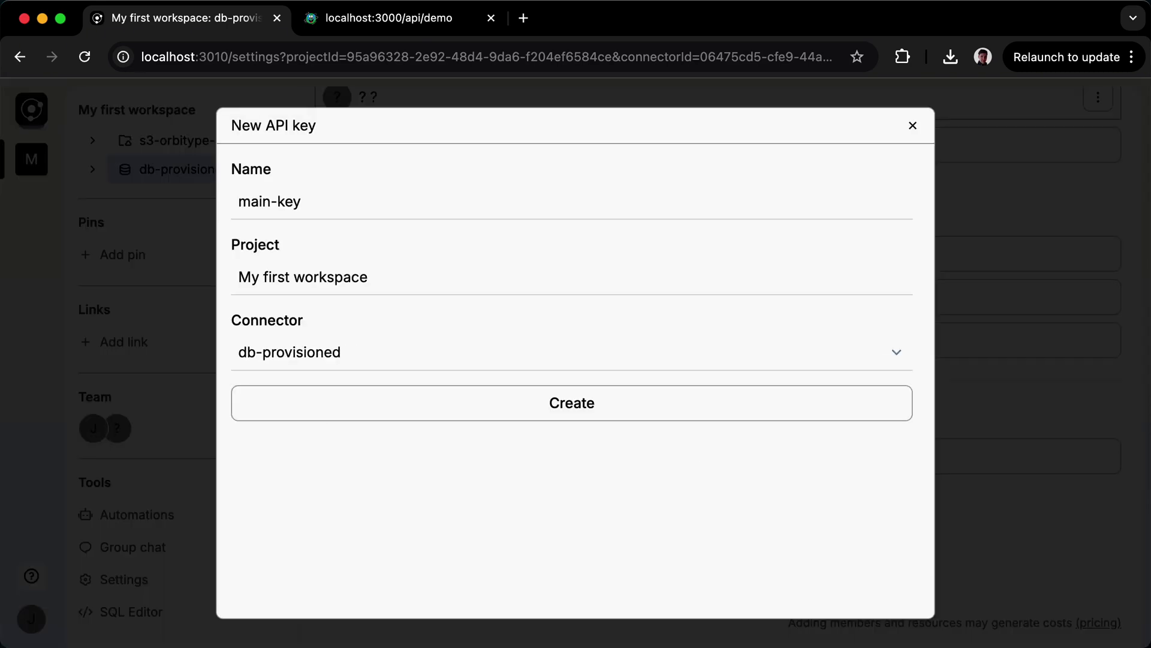
key(Return)
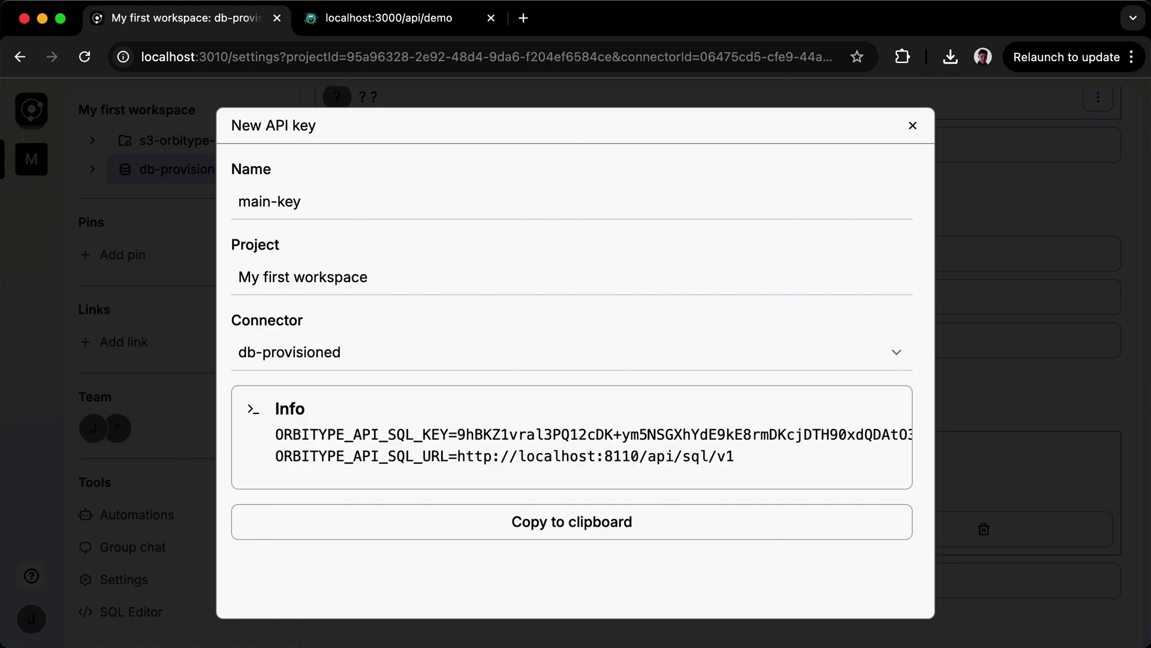
drag(457, 435, 912, 435)
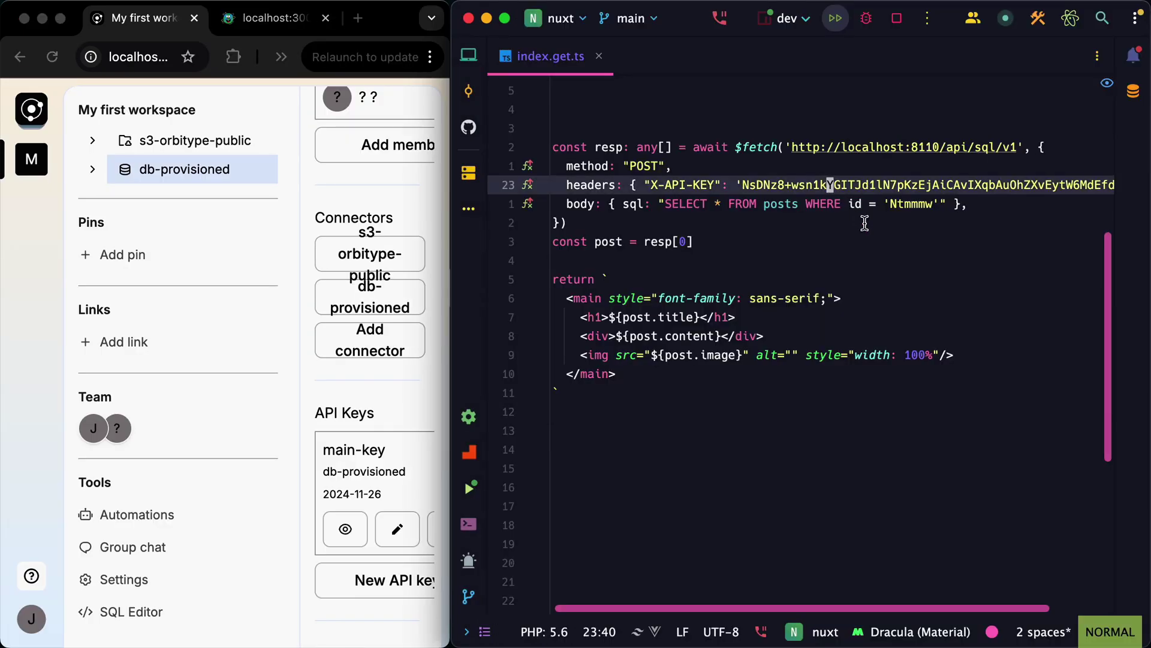
Step: Paste the new key over the old X-API-KEY value in index.get.ts
key(v)
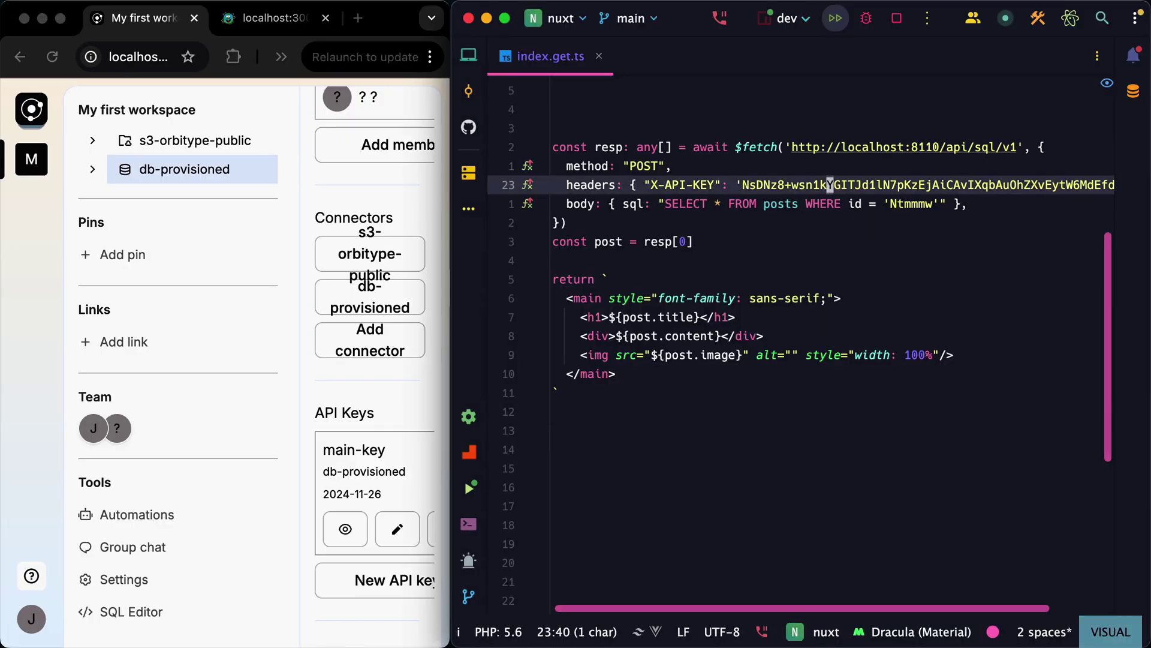
key(i)
key(apostrophe)
key(p)
key(i)
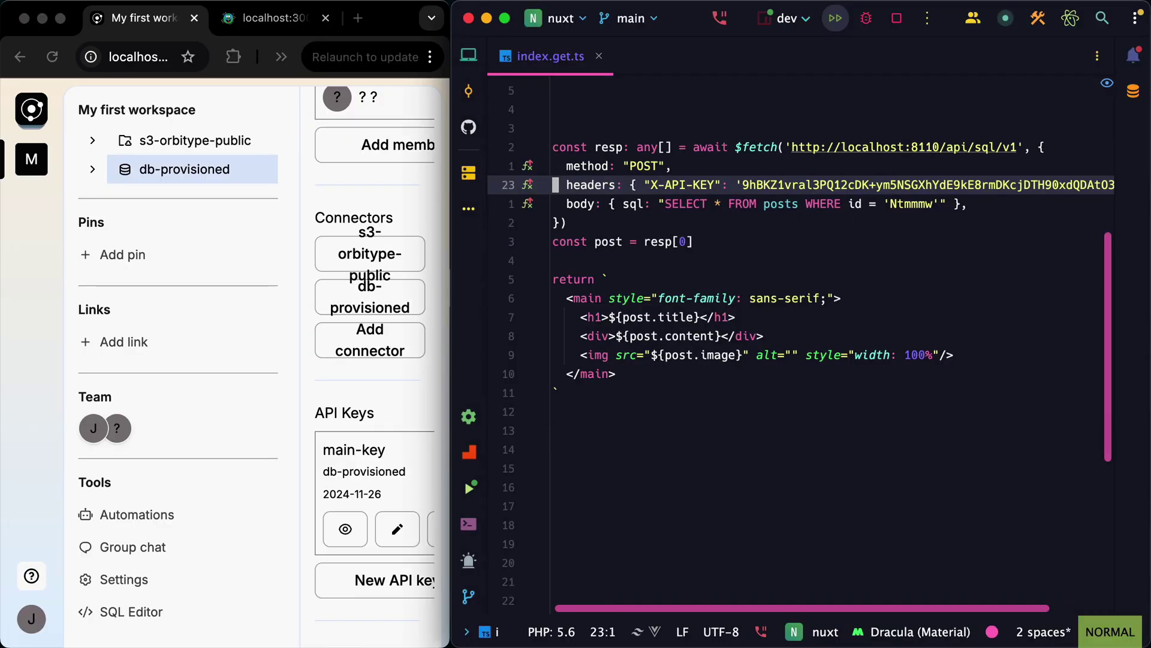
Step: Point out the SQL endpoint, new API key header, posts query and title heading
click(758, 147)
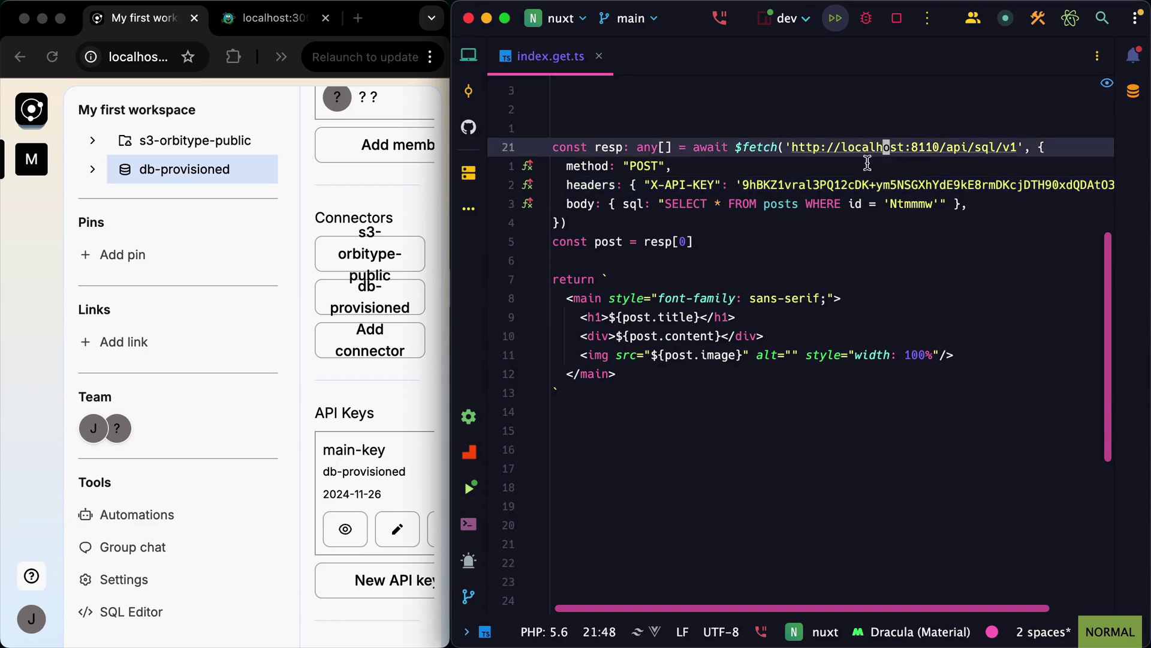
click(843, 184)
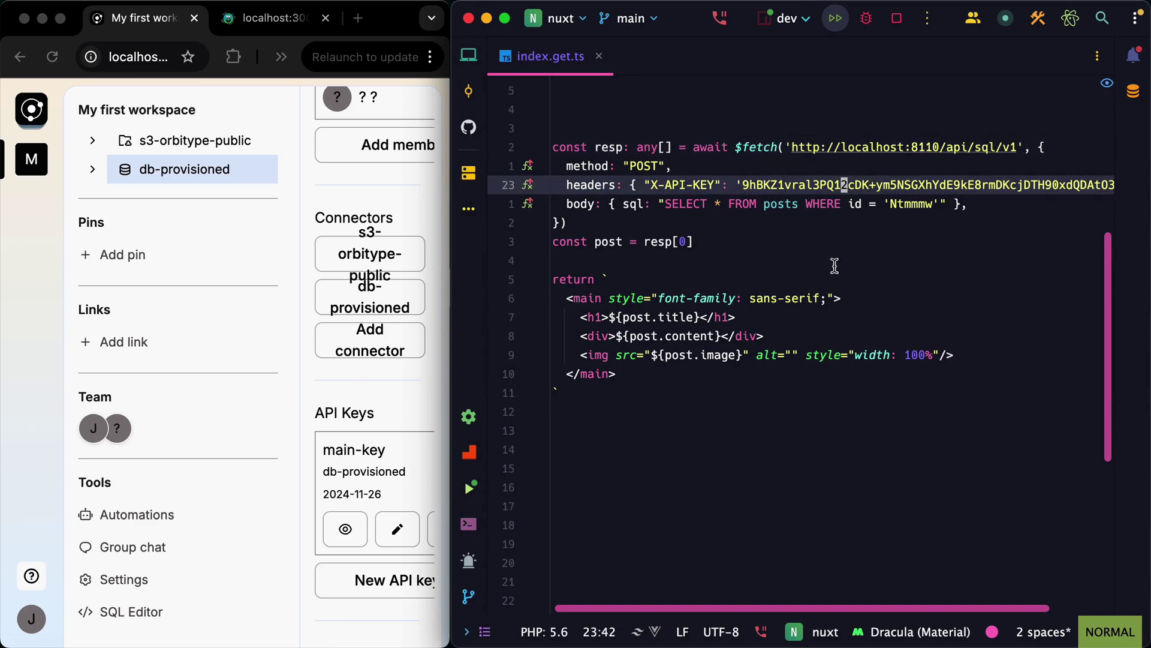
click(766, 204)
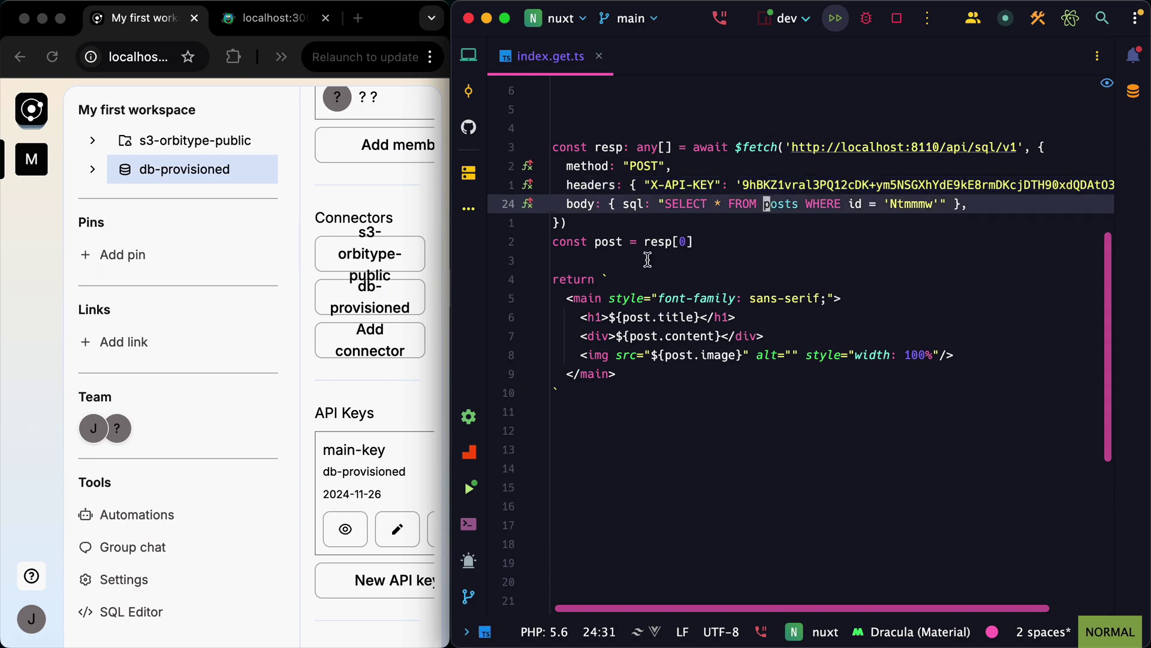
click(777, 316)
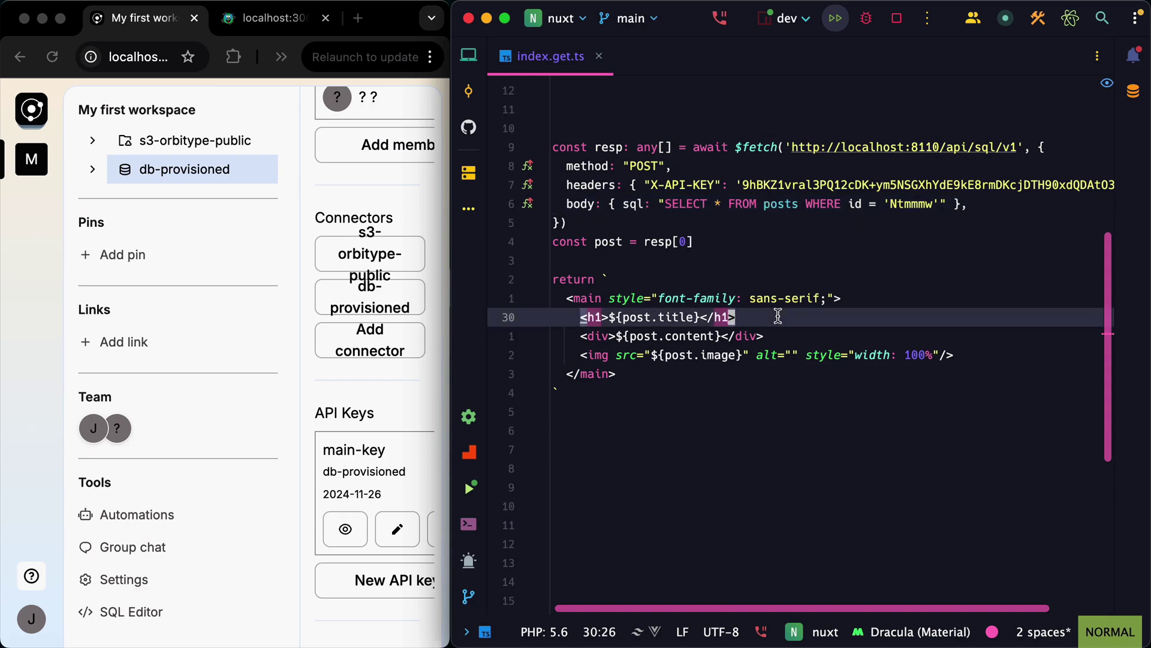
Step: Show the localhost:3000 page with the Alpha post, bold 'first' text and fall image
click(254, 22)
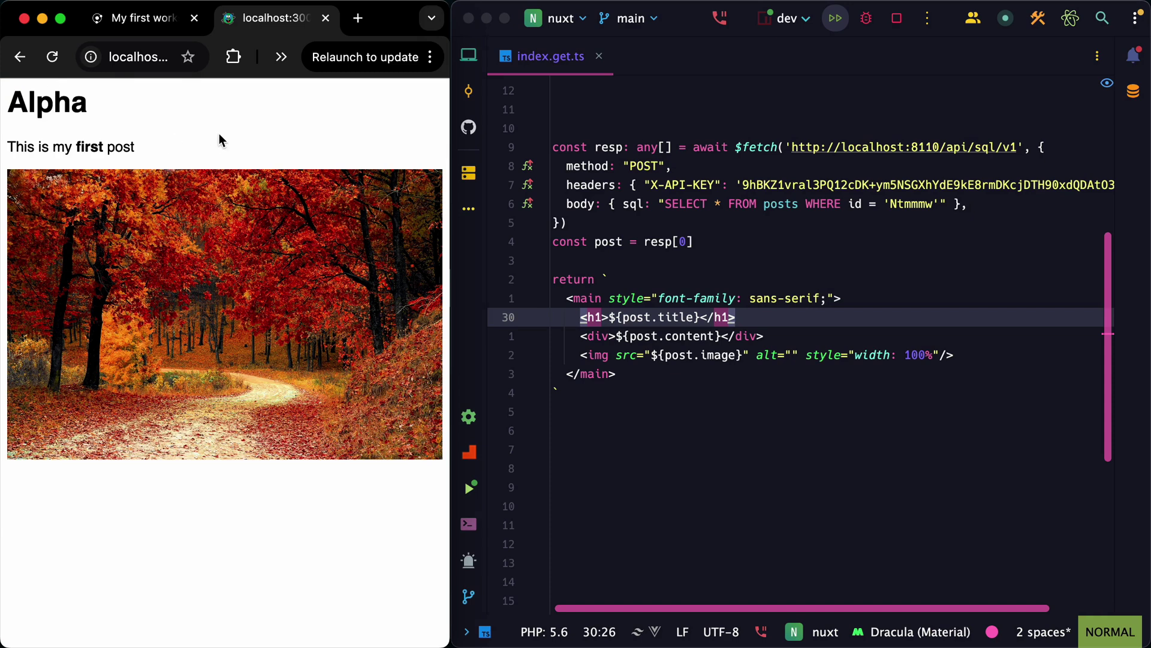
key(super+Tab)
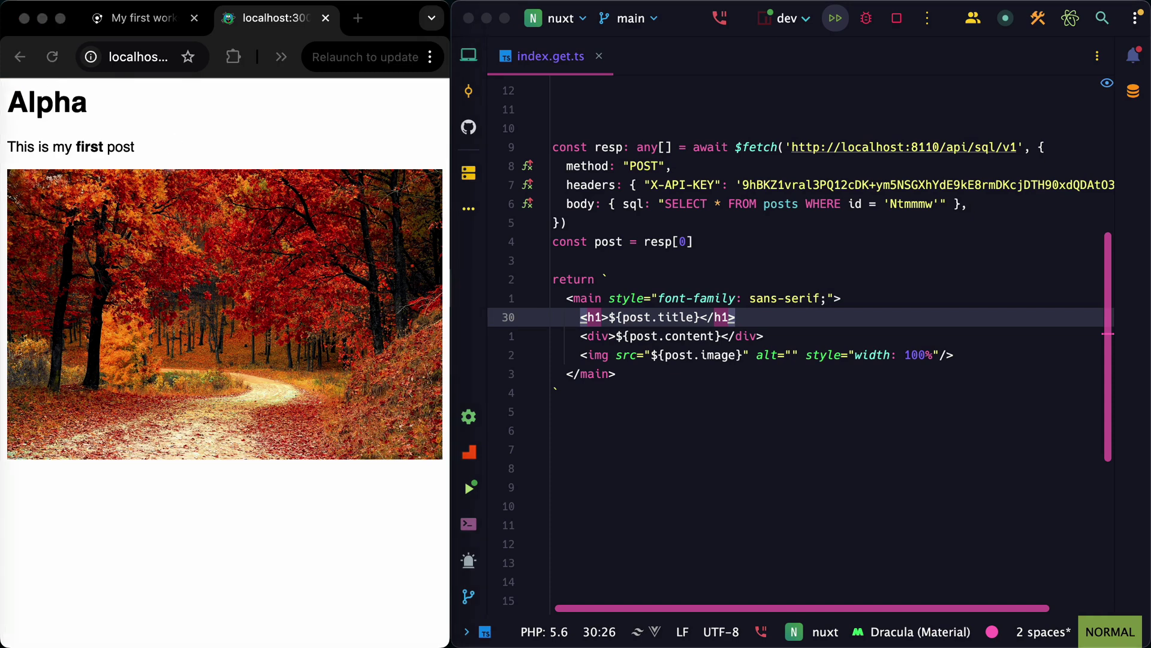